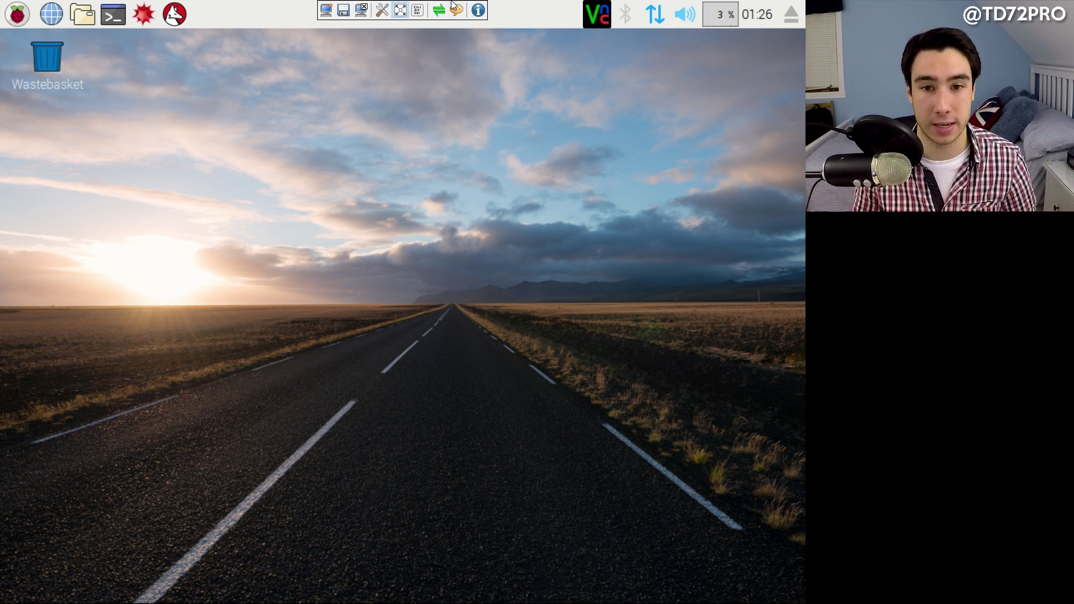
Step: Leave the full-screen view of the remote Raspberry Pi desktop and return to full screen
left_click(400, 10)
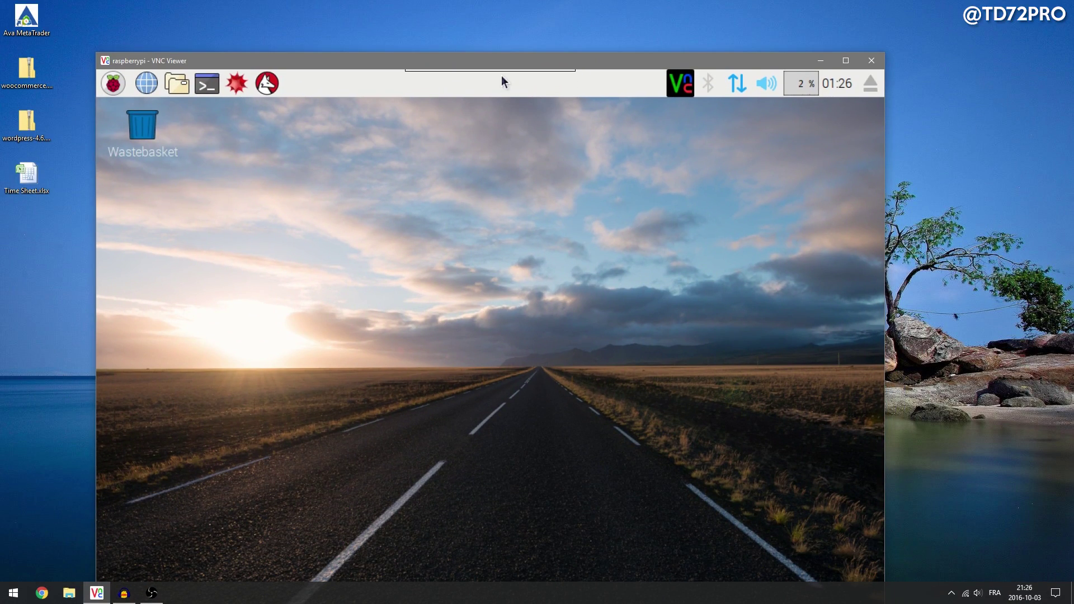
left_click(487, 74)
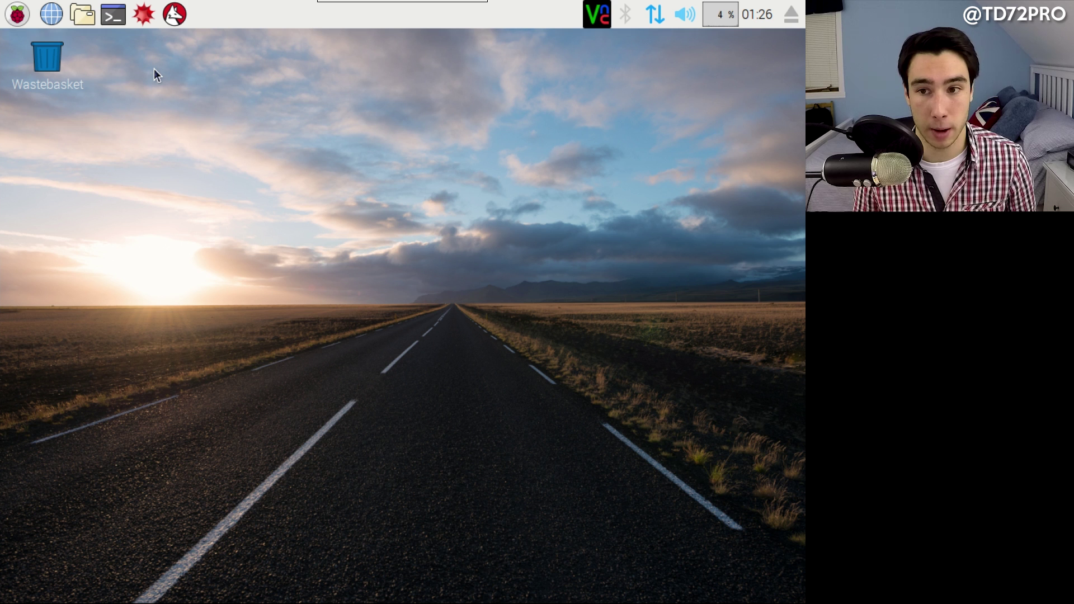
Step: Inspect the removable-media, volume and network indicators of the Raspberry Pi desktop
left_click(793, 17)
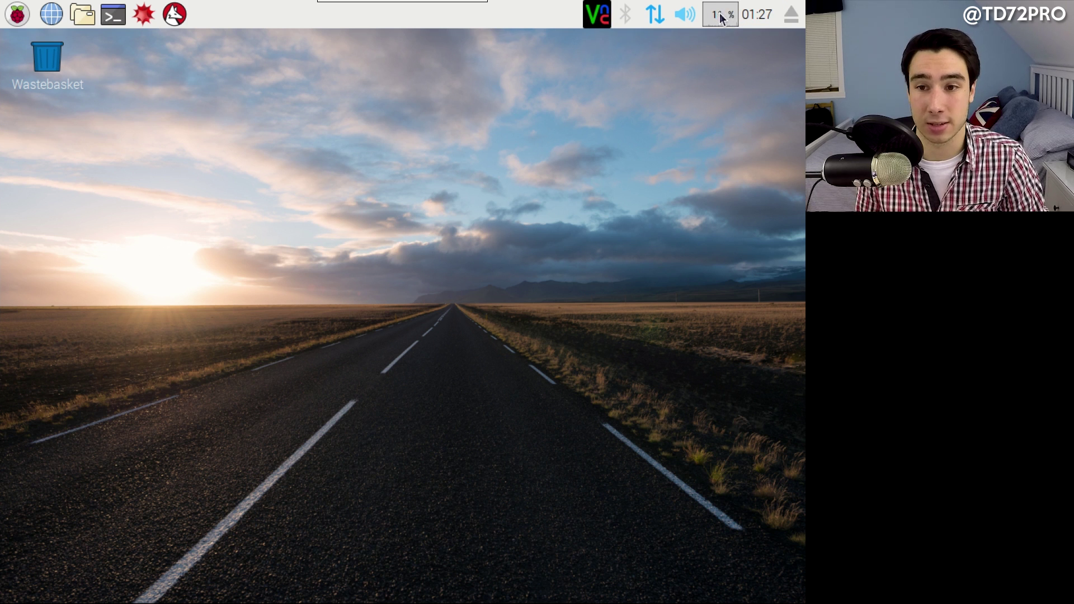
left_click(676, 16)
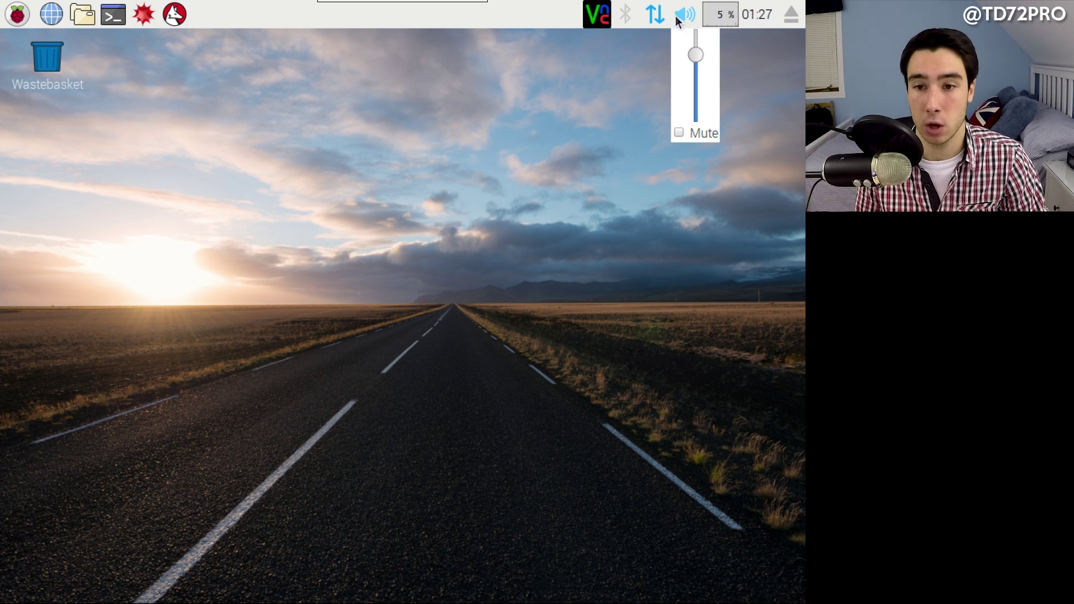
left_click(643, 77)
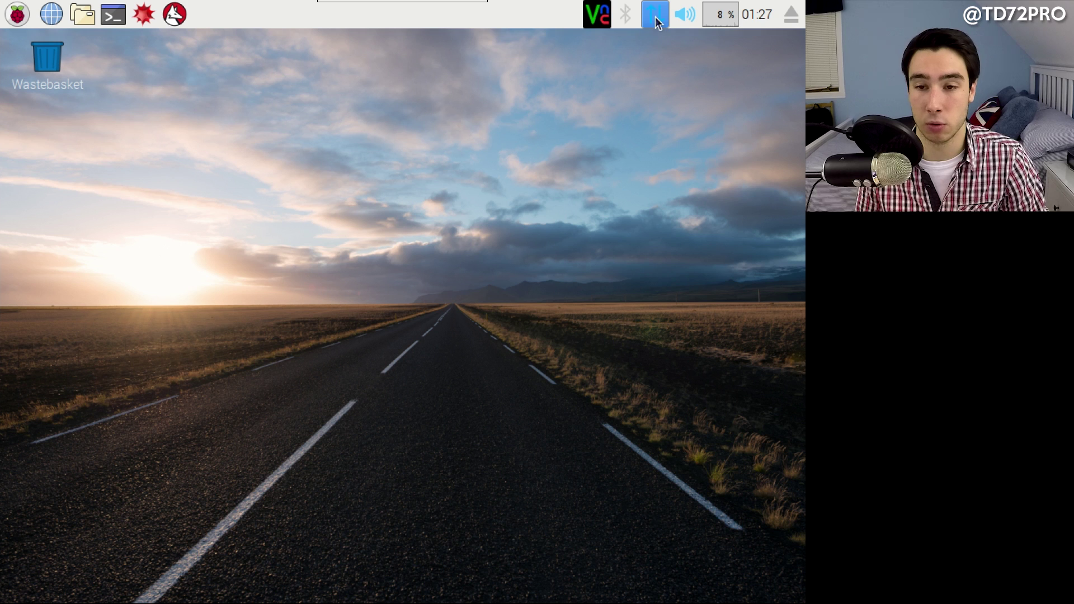
mouse_move(656, 16)
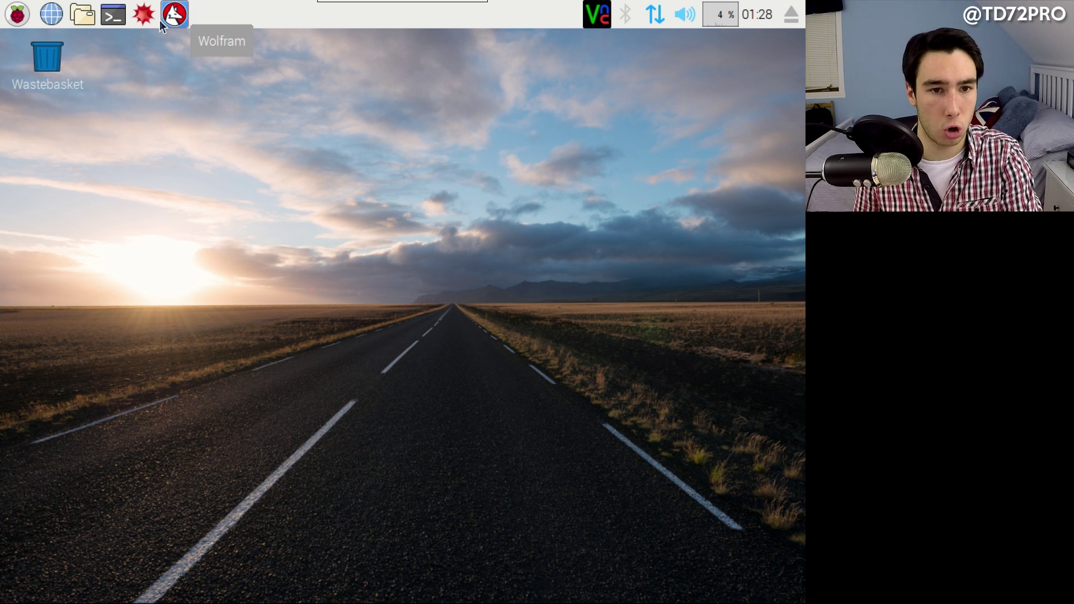
Step: Open the Sense HAT Emulator from the programming applications, reposition its window for viewing and close it
left_click(15, 13)
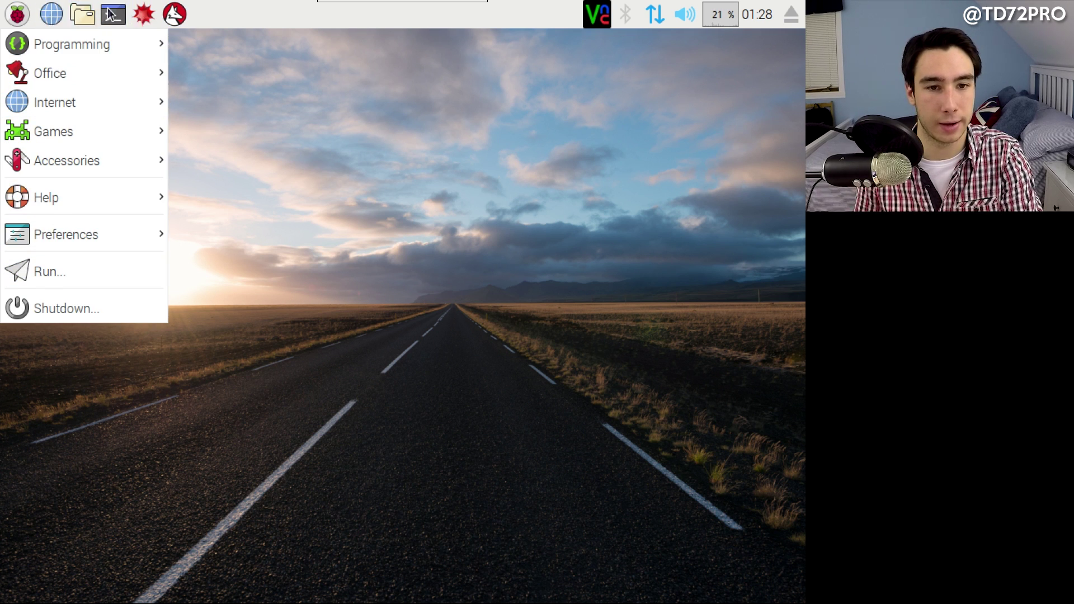
mouse_move(26, 55)
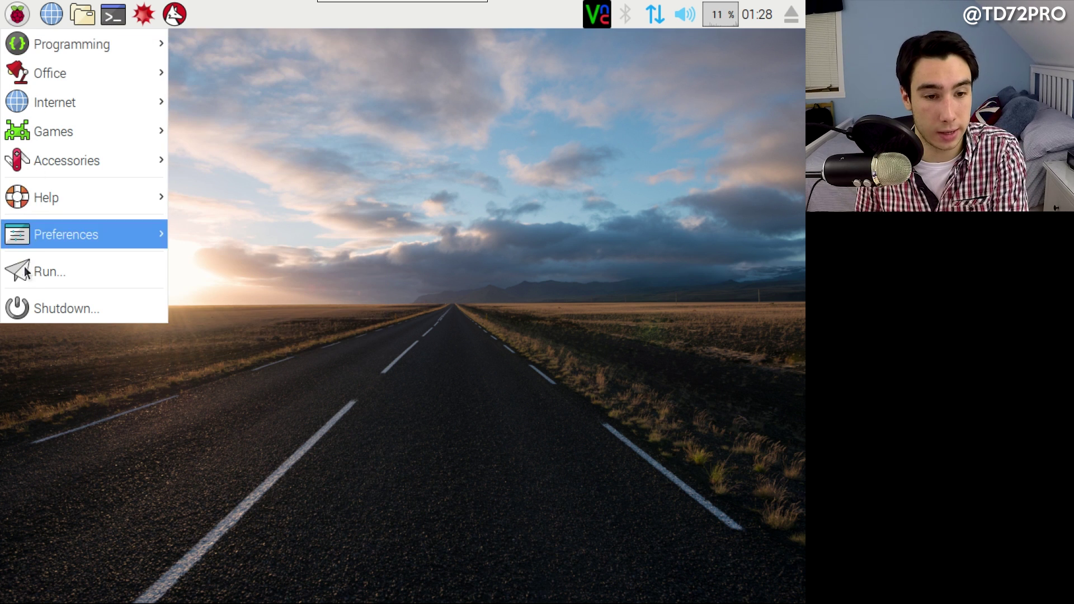
mouse_move(81, 44)
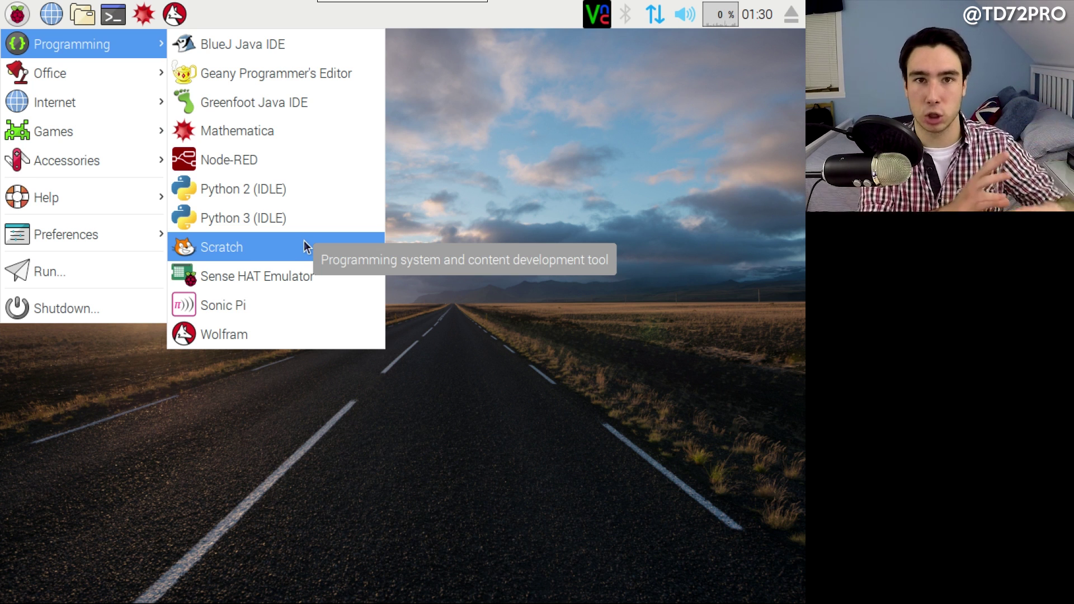
left_click(315, 268)
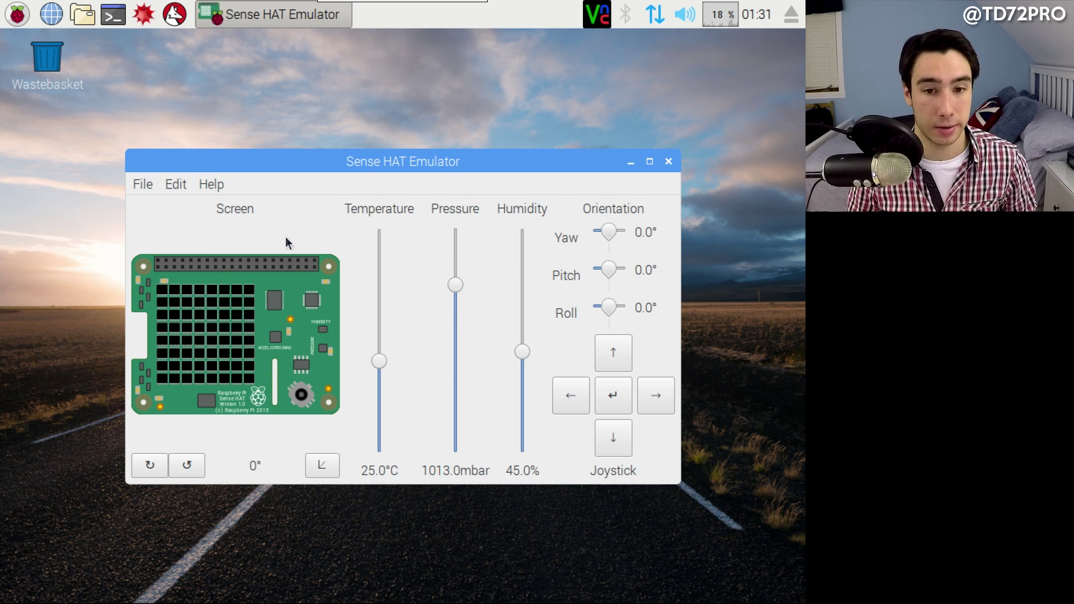
left_click_drag(378, 167, 333, 159)
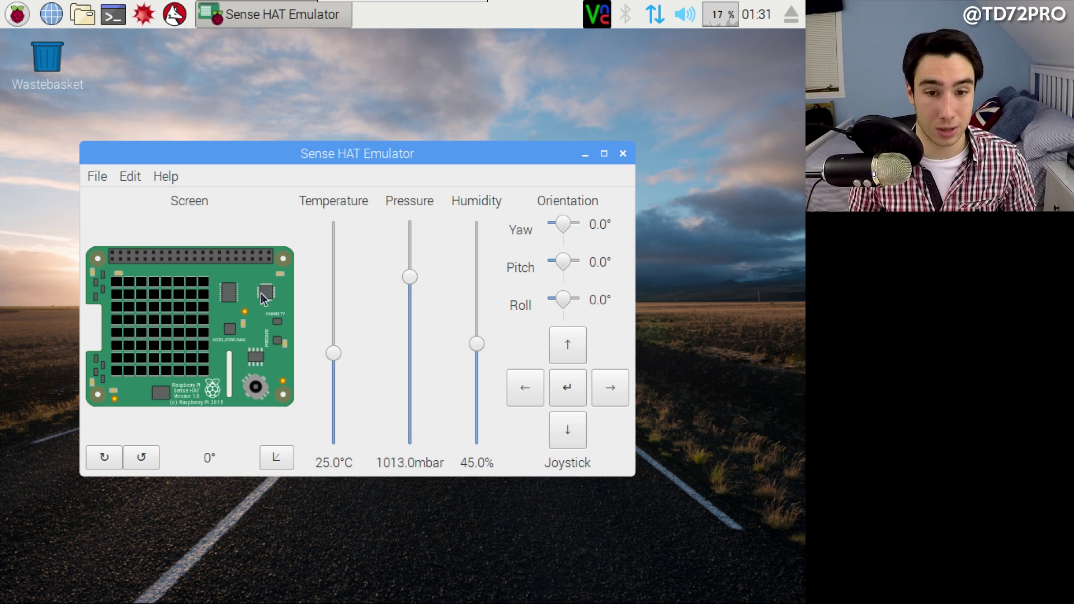
left_click_drag(382, 153, 343, 167)
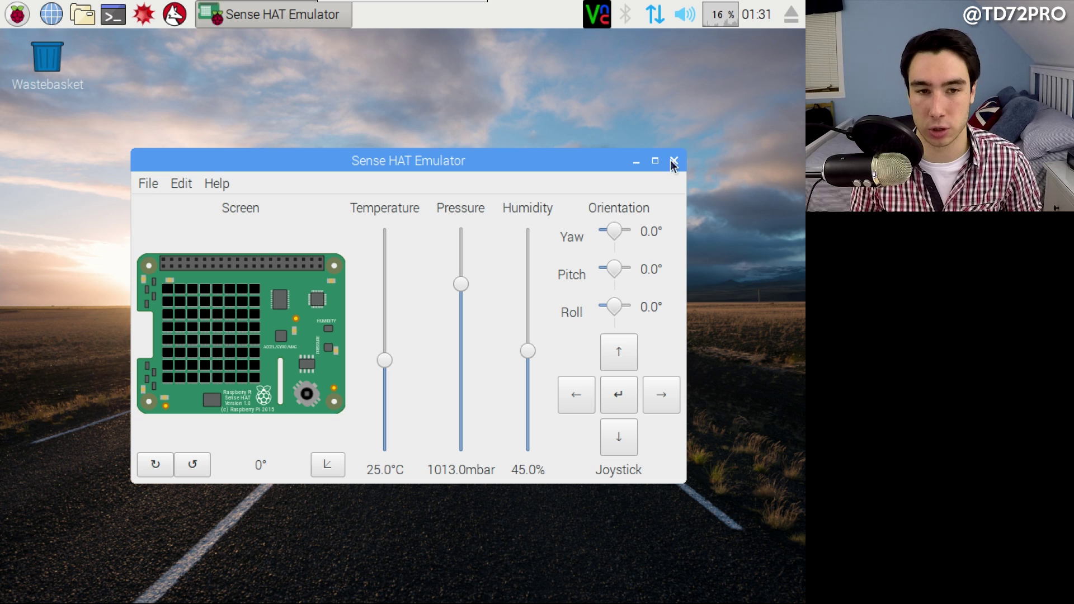
left_click(674, 160)
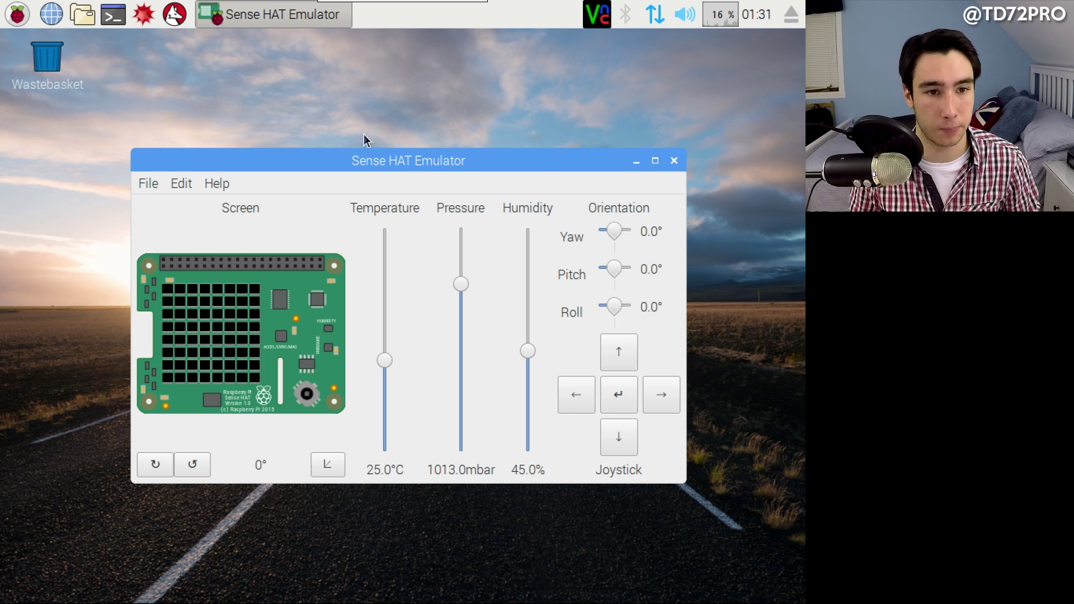
Step: Review the applications offered in the Programming and Office categories, including Wolfram and LibreOffice Draw
left_click(17, 14)
mouse_move(80, 56)
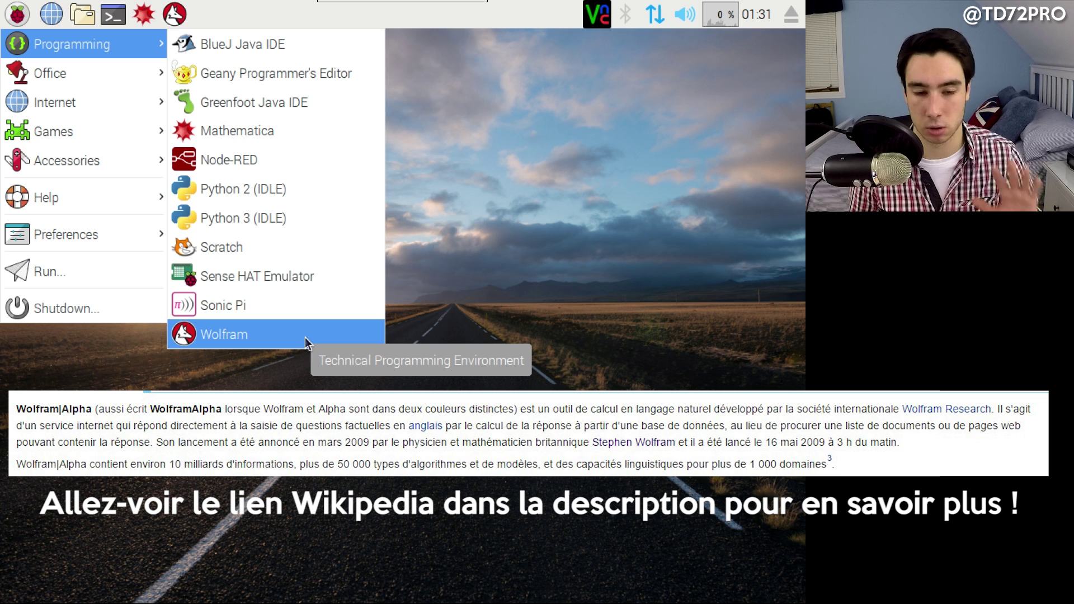
mouse_move(95, 78)
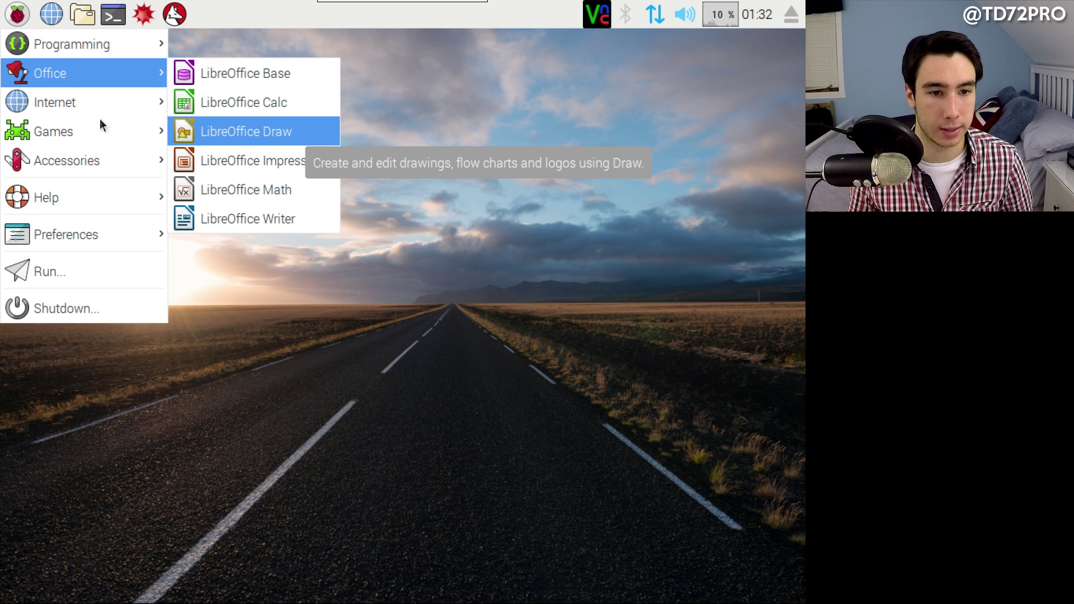
Step: Load youtube.com in the Chromium Web Browser and close the browser
mouse_move(95, 104)
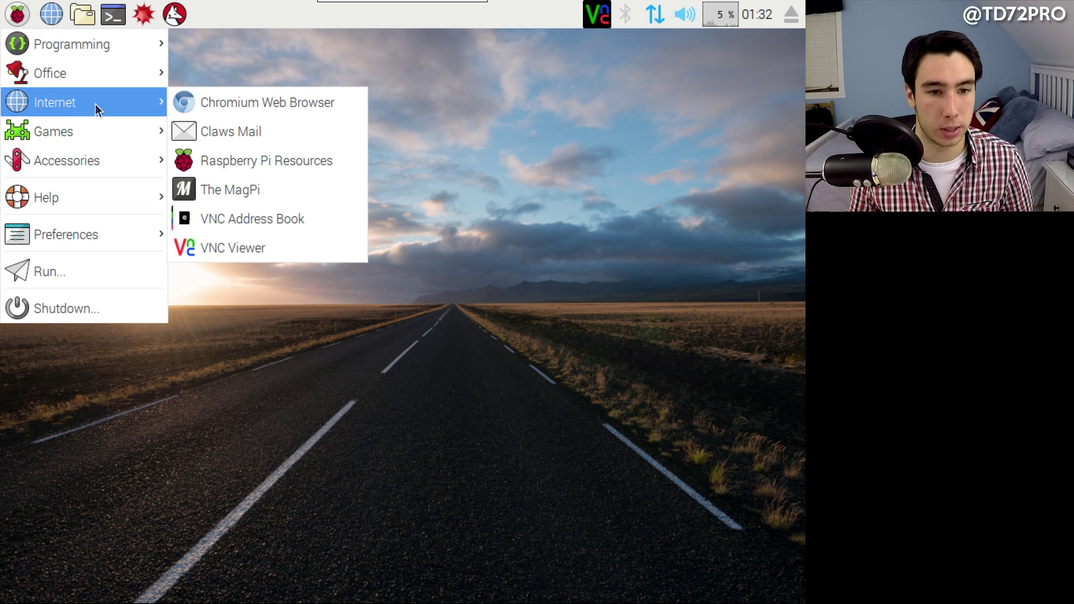
left_click(336, 101)
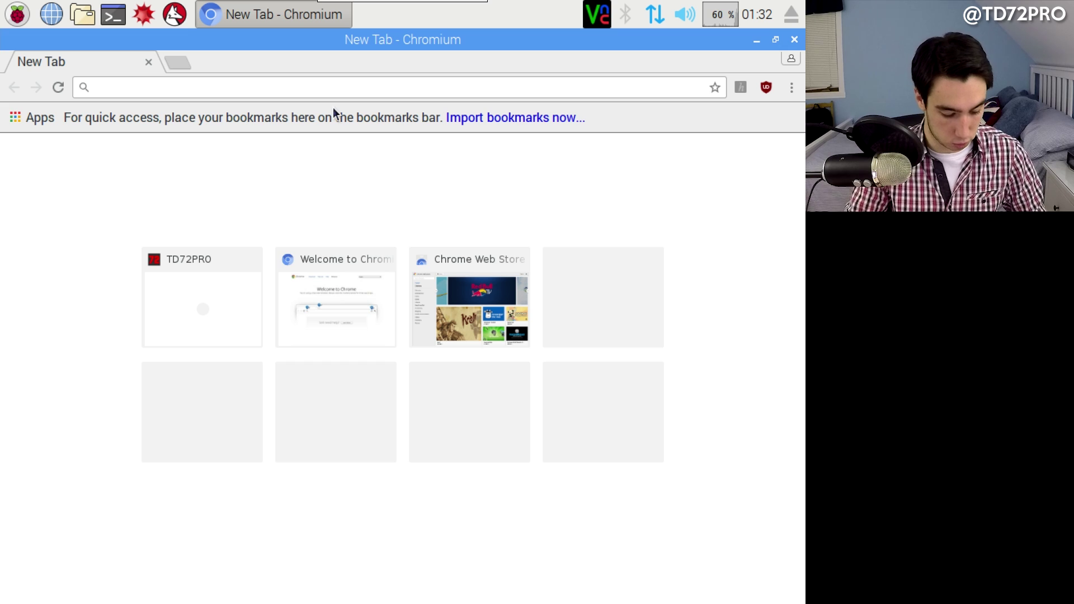
type("youtube.com")
key("Return")
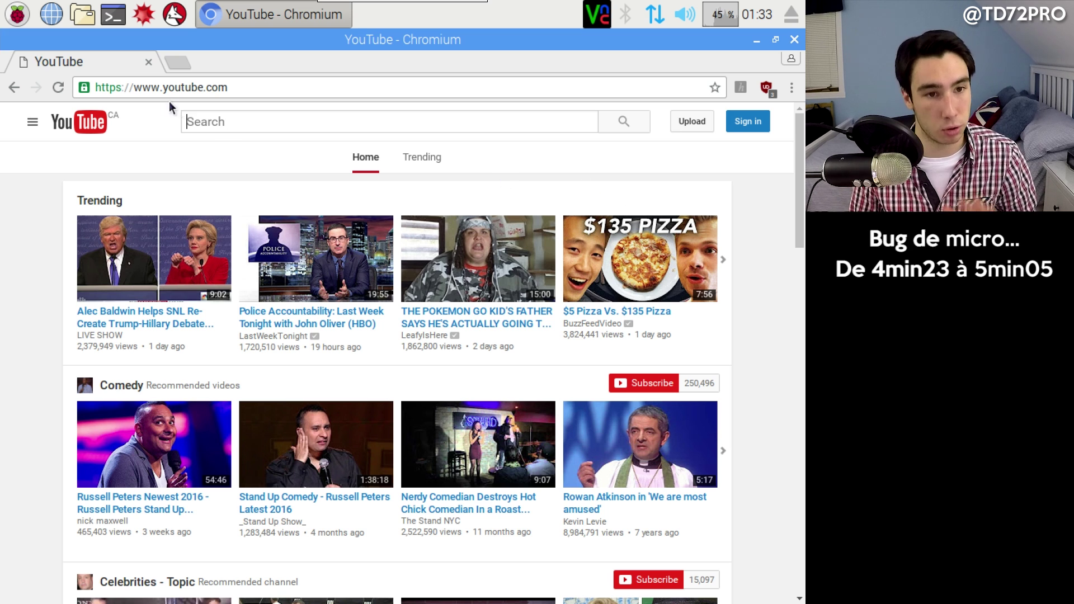
key("ctrl+w")
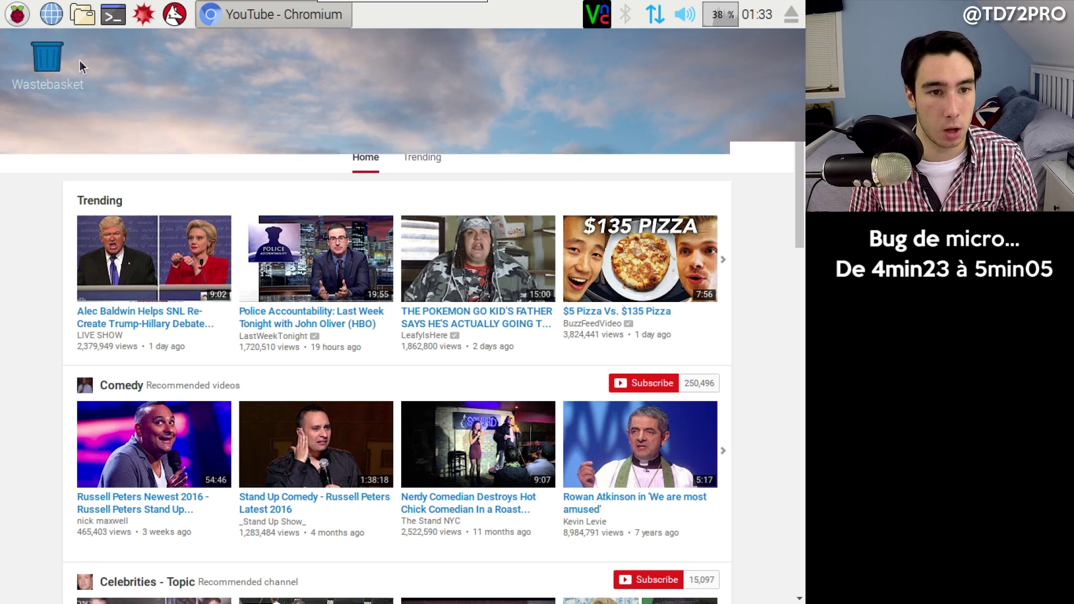
Step: Review the applications offered in the Internet and Games categories, including VNC Address Book
left_click(14, 17)
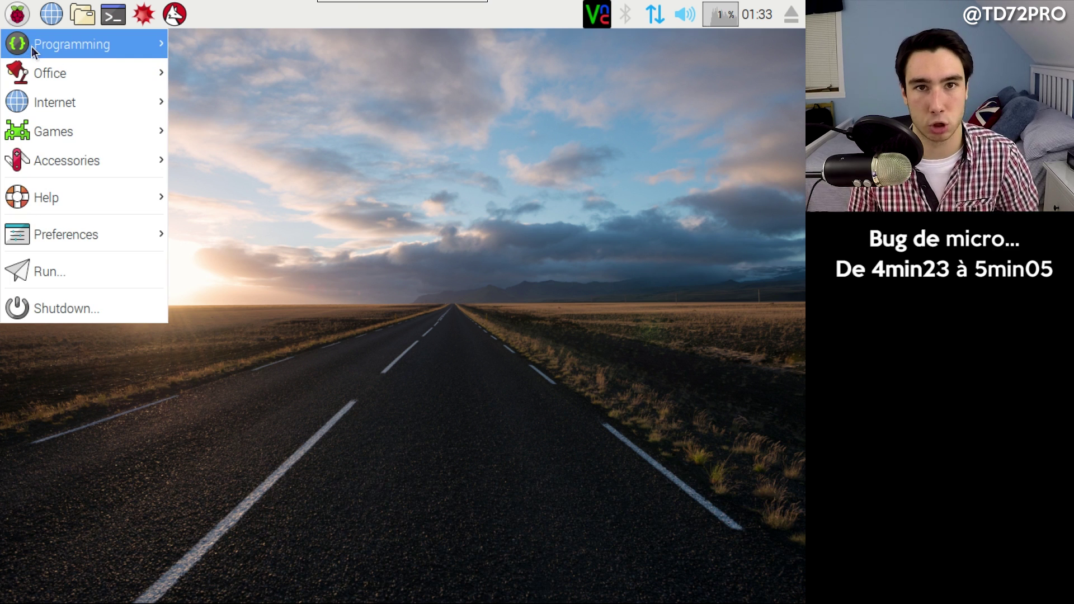
mouse_move(32, 44)
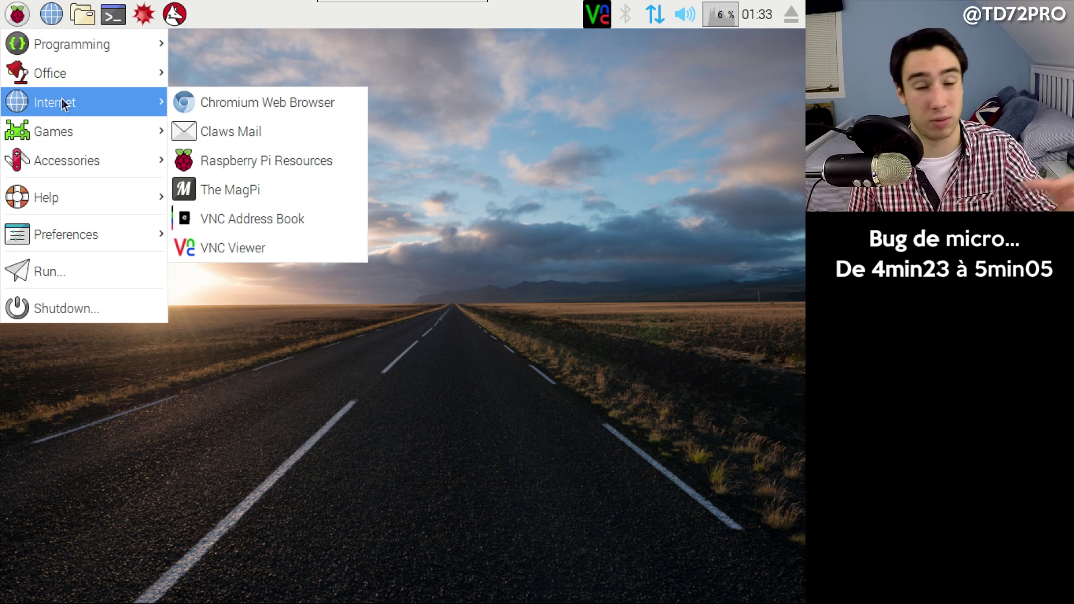
mouse_move(76, 102)
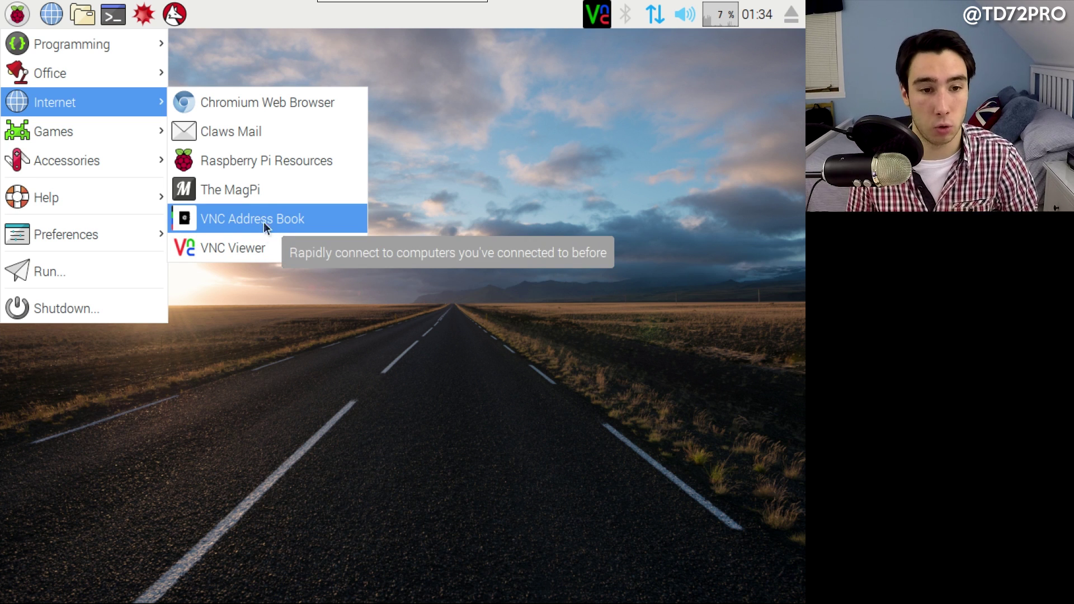
mouse_move(79, 127)
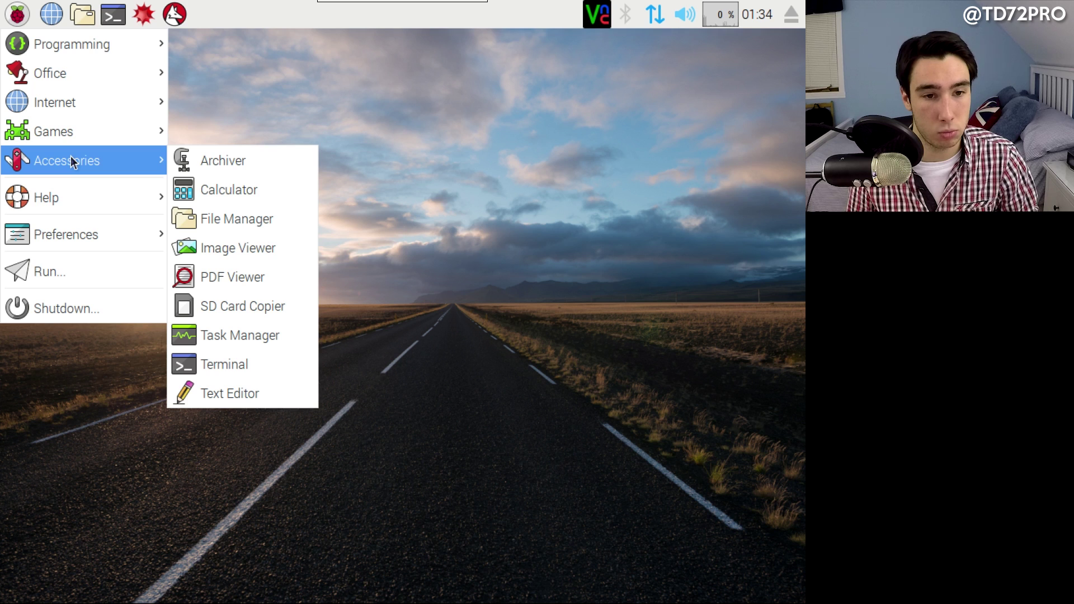
Step: Open the File Manager, look inside the home folder's Public folder, go back and close the window
mouse_move(99, 160)
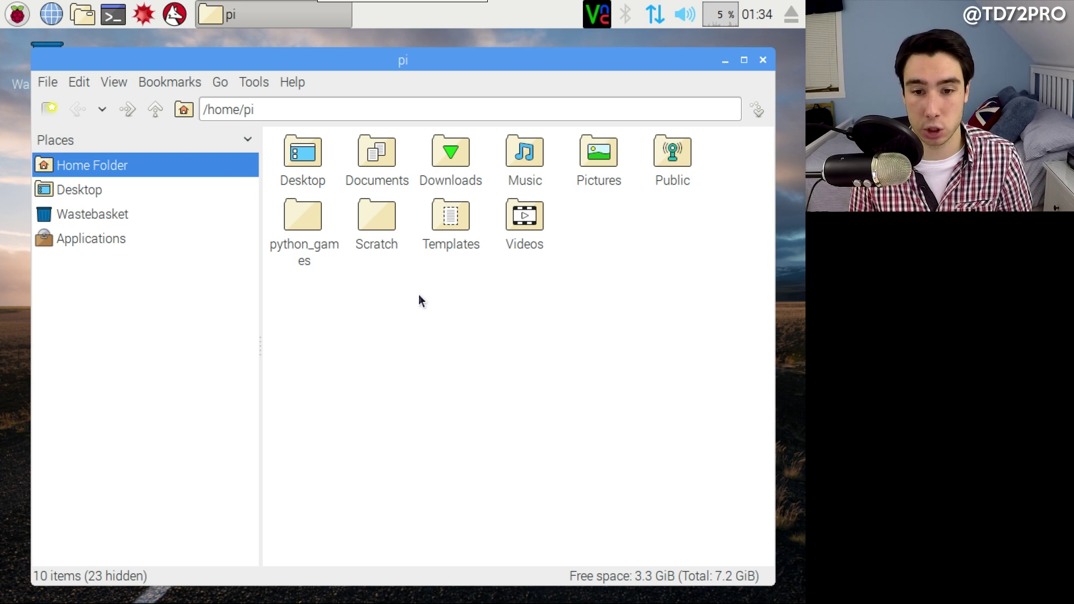
double_click(666, 165)
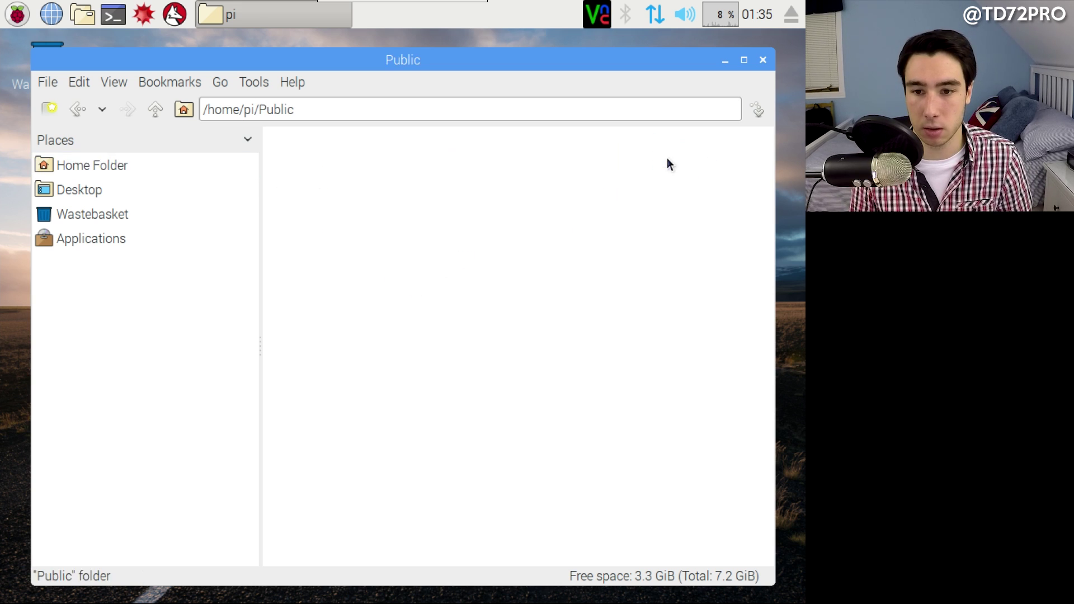
left_click(78, 109)
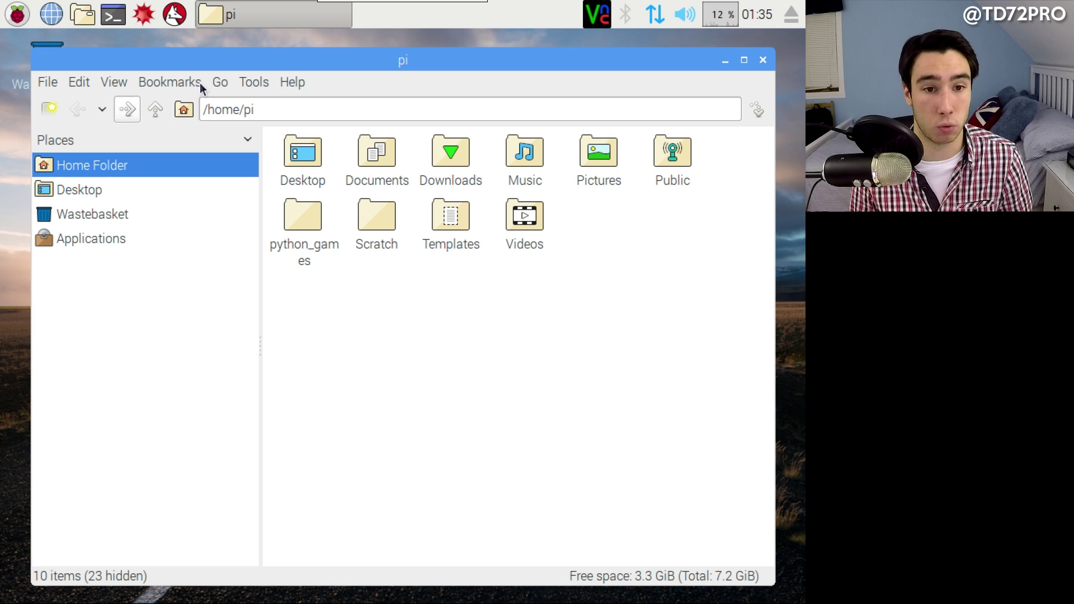
left_click(764, 61)
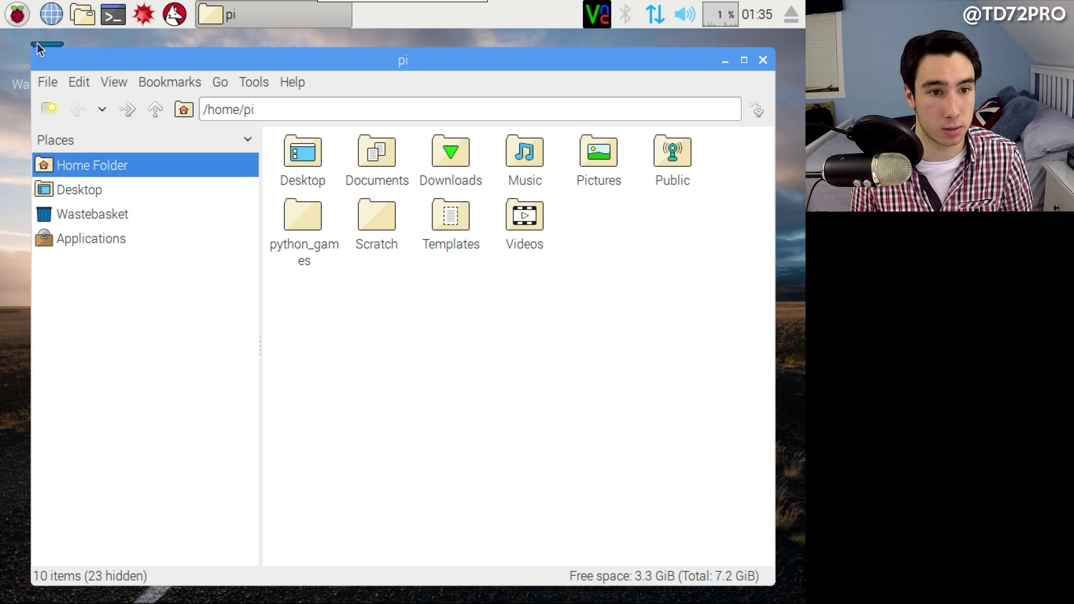
Step: Look over the Help and Preferences entries and open the Main Menu Editor
left_click(17, 16)
mouse_move(104, 204)
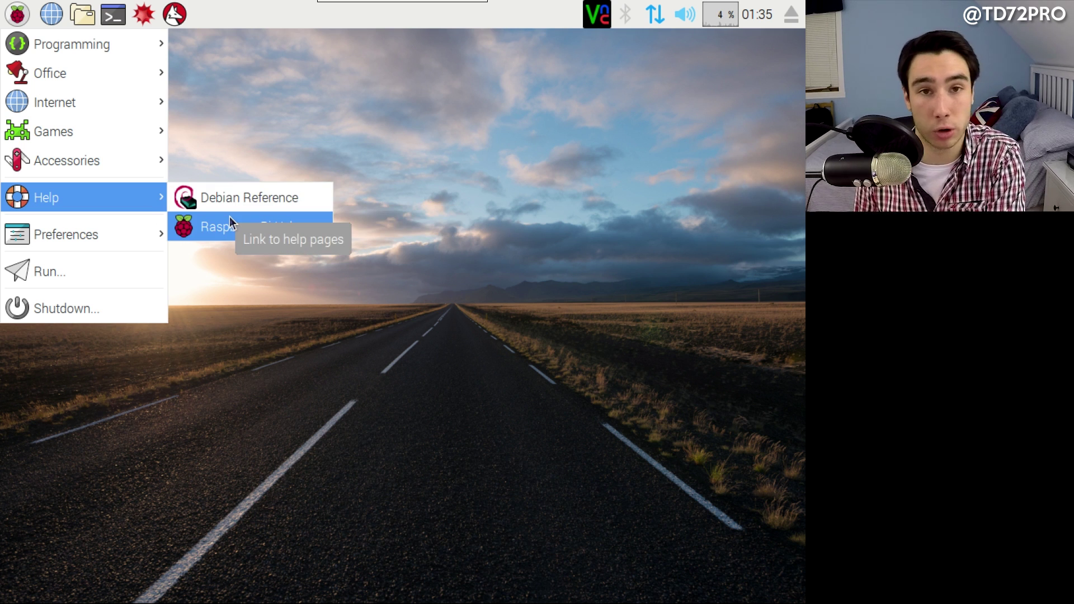
mouse_move(126, 235)
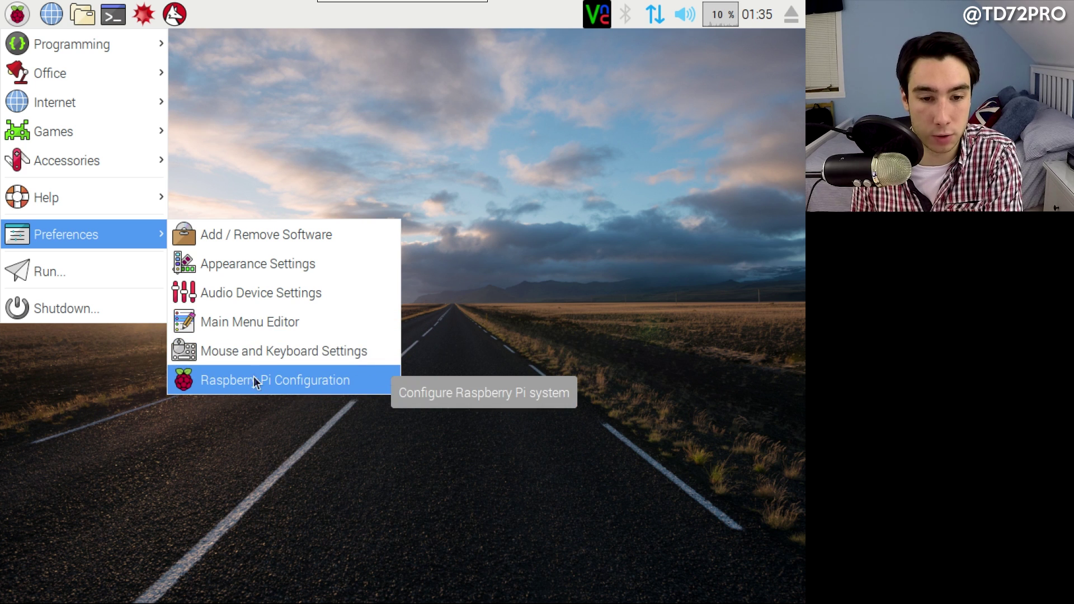
left_click(266, 325)
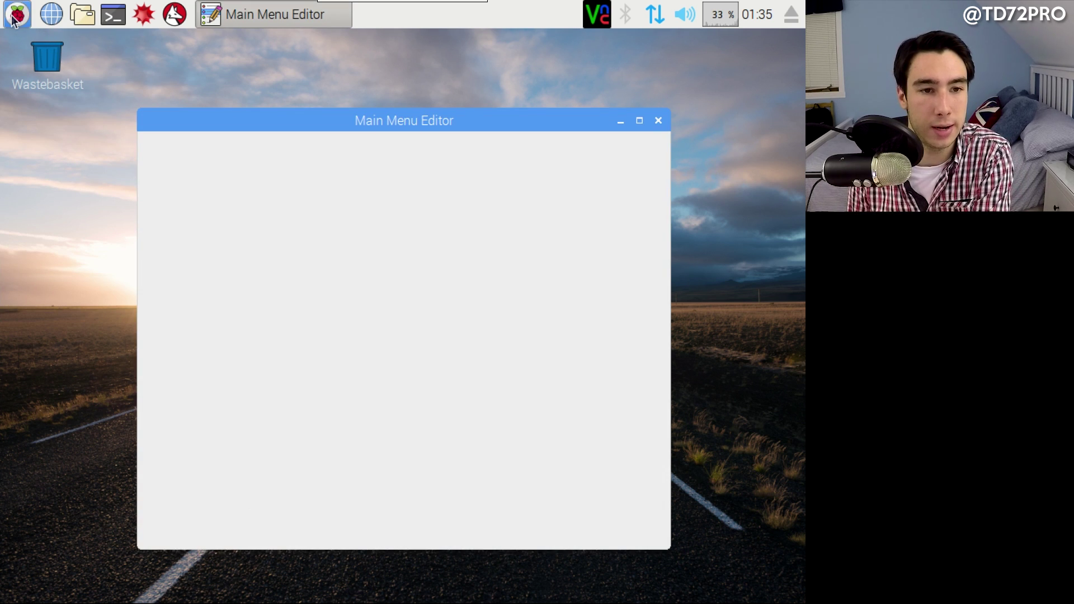
Step: Compare the applications menu with the Main Menu Editor and examine its Programming entries, including Squeak, and its Office entries
left_click(13, 21)
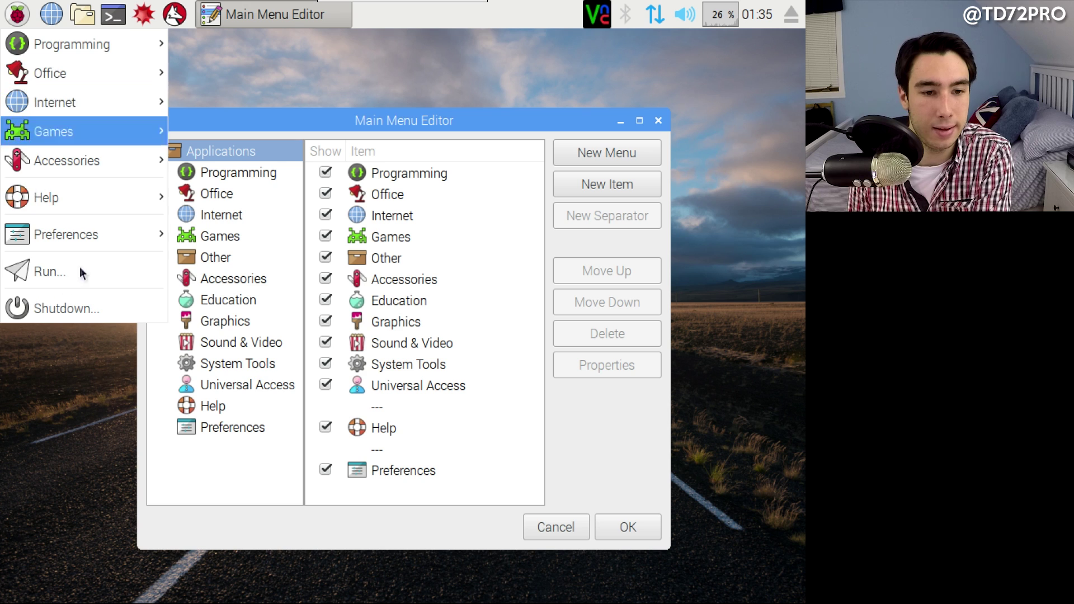
left_click(227, 122)
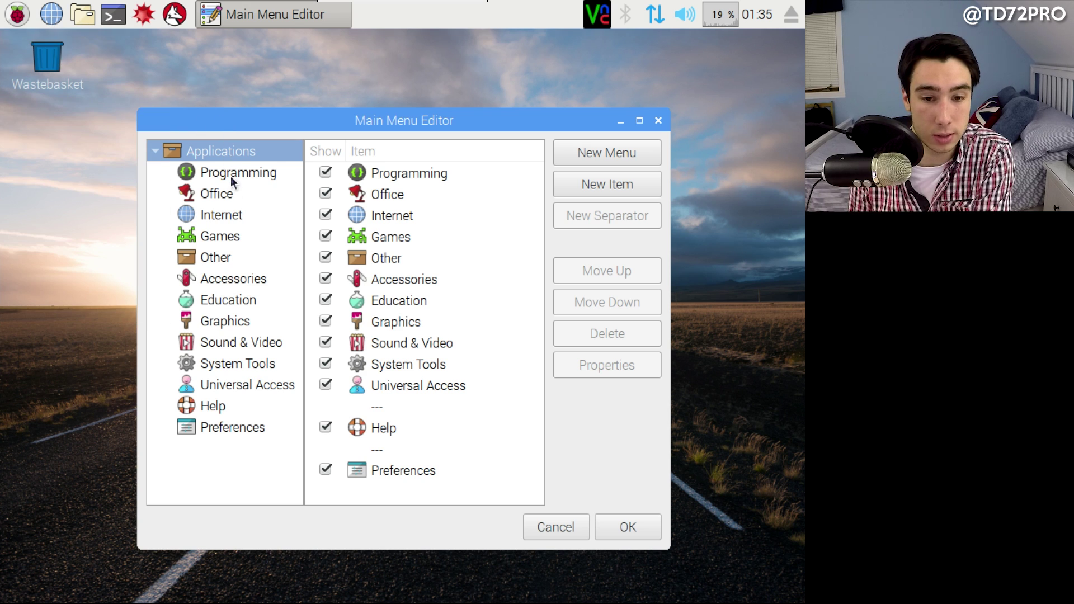
left_click(231, 173)
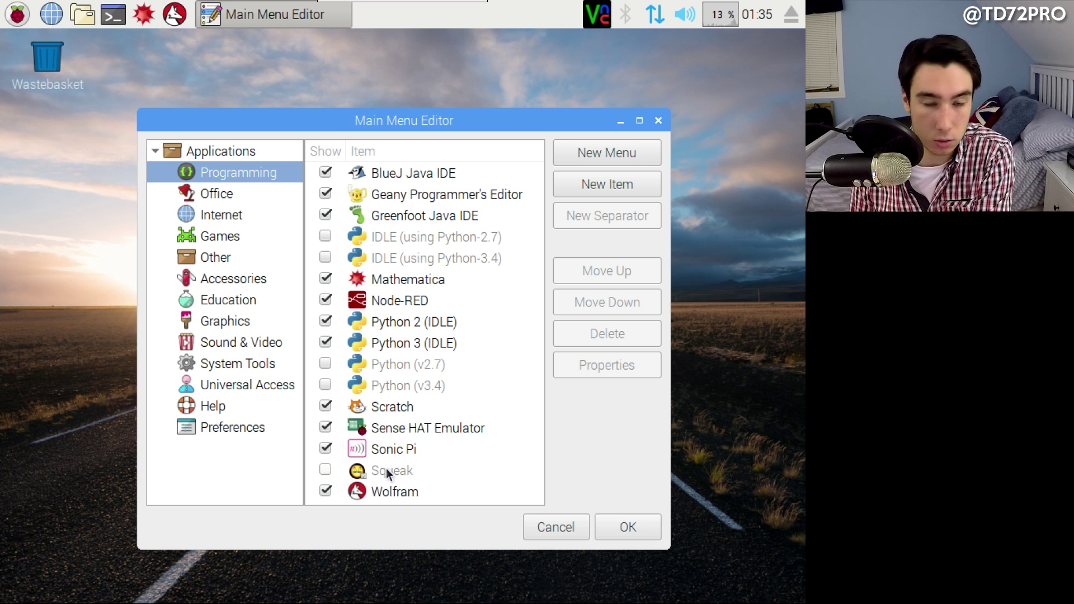
left_click(325, 470)
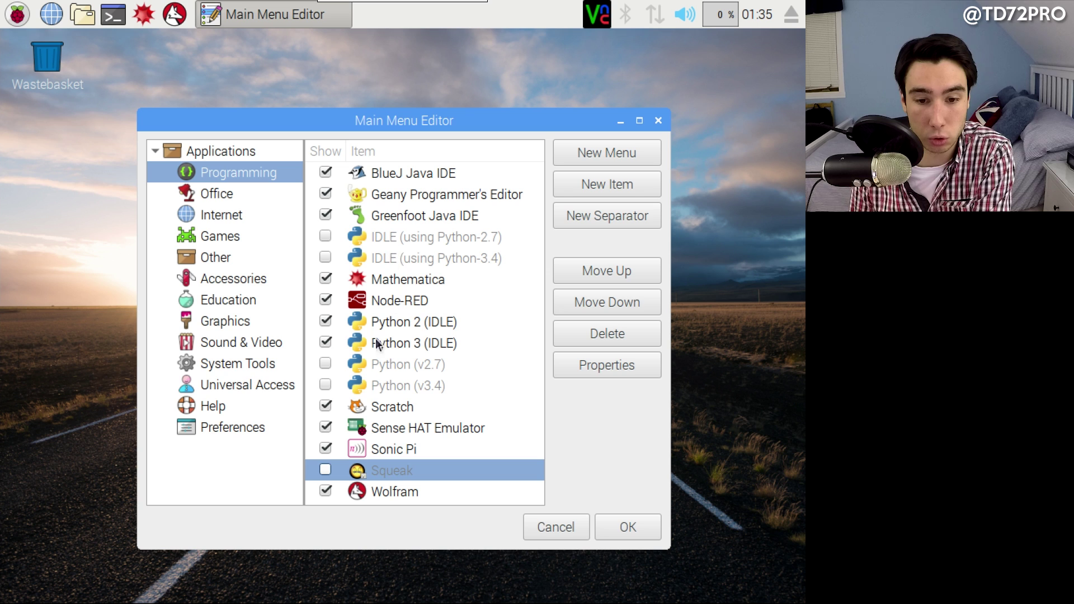
left_click(219, 194)
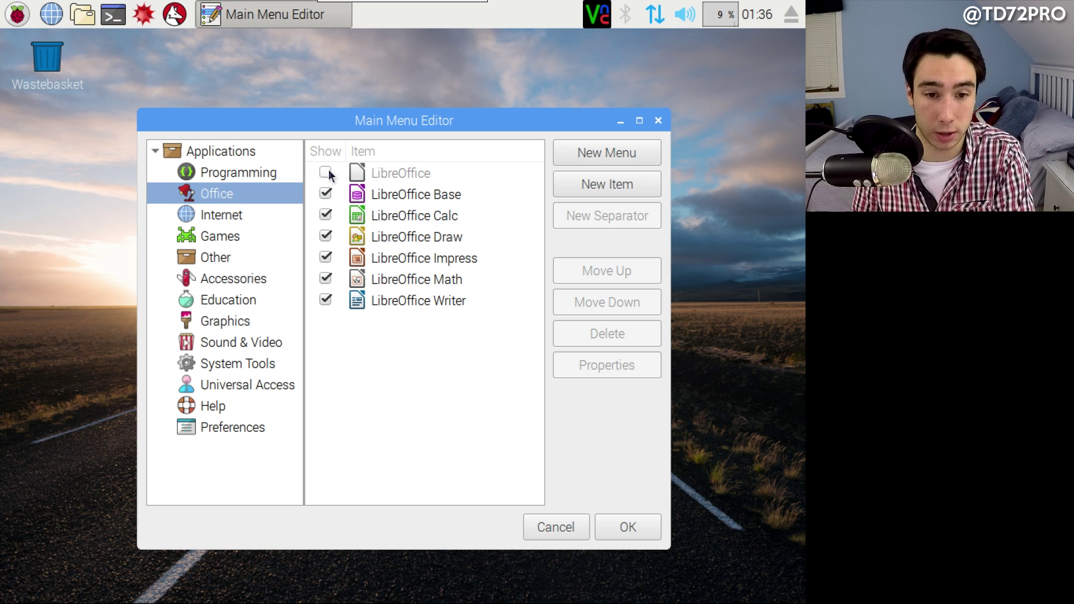
Step: Compare the Main Menu Editor's Internet entries with the applications menu, and examine its Games, Other and Accessories entries
left_click(276, 214)
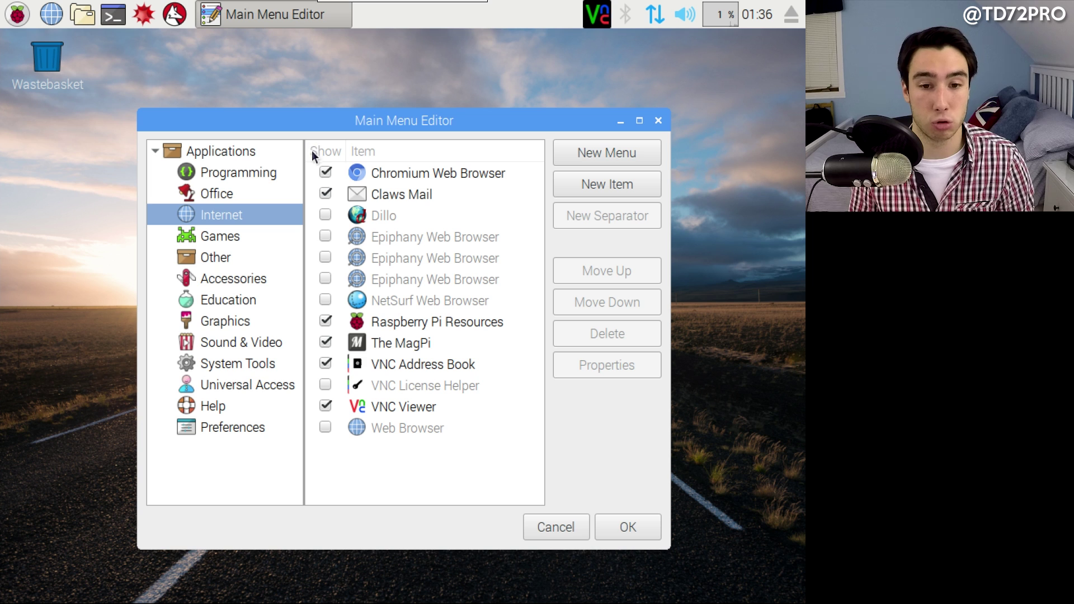
left_click(18, 15)
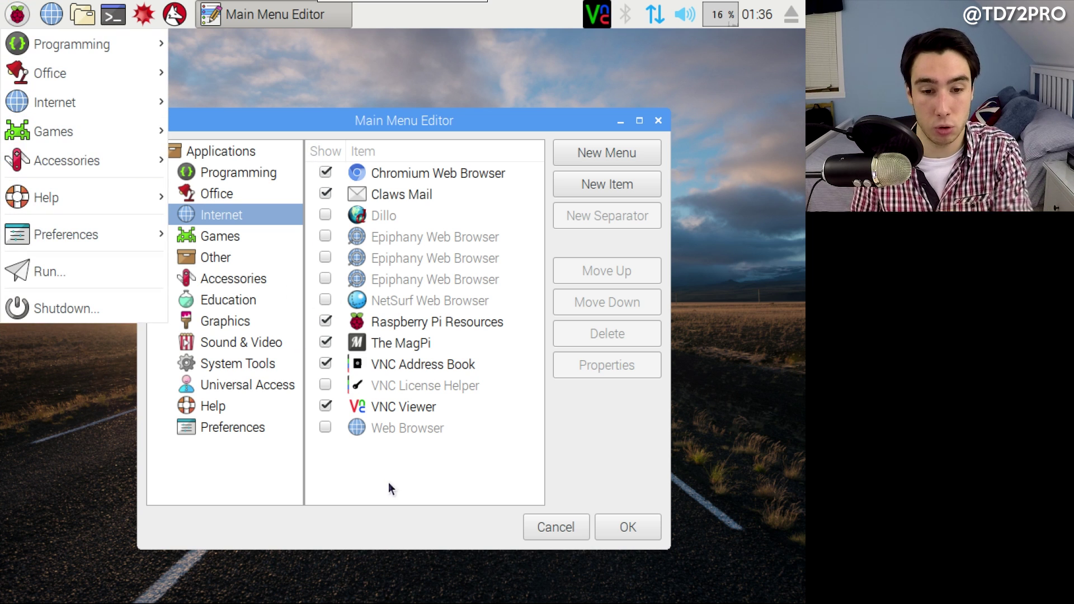
left_click(245, 256)
left_click(235, 238)
left_click(229, 257)
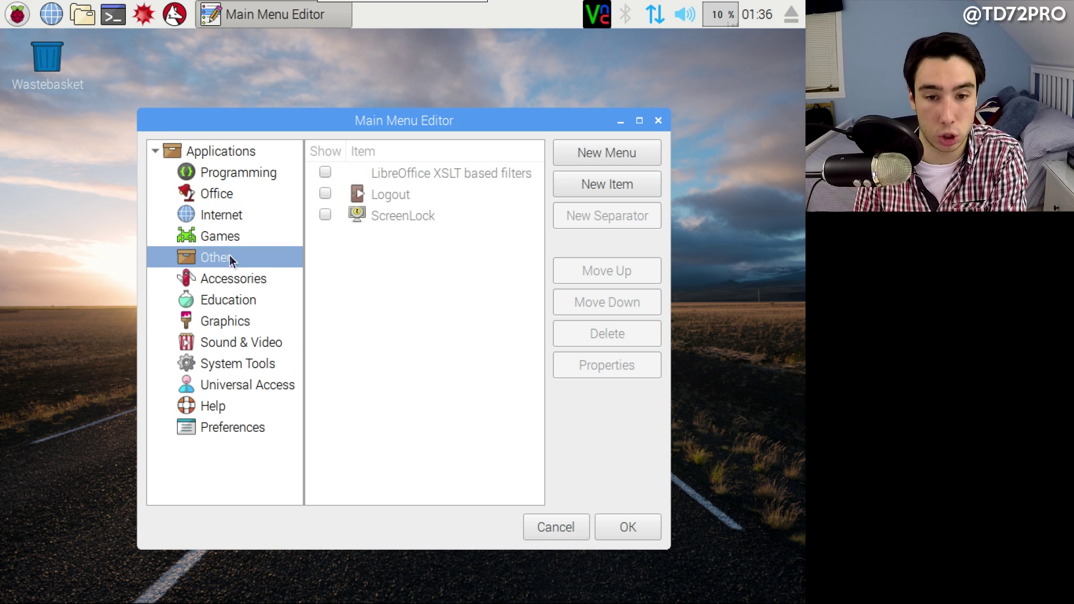
left_click(229, 279)
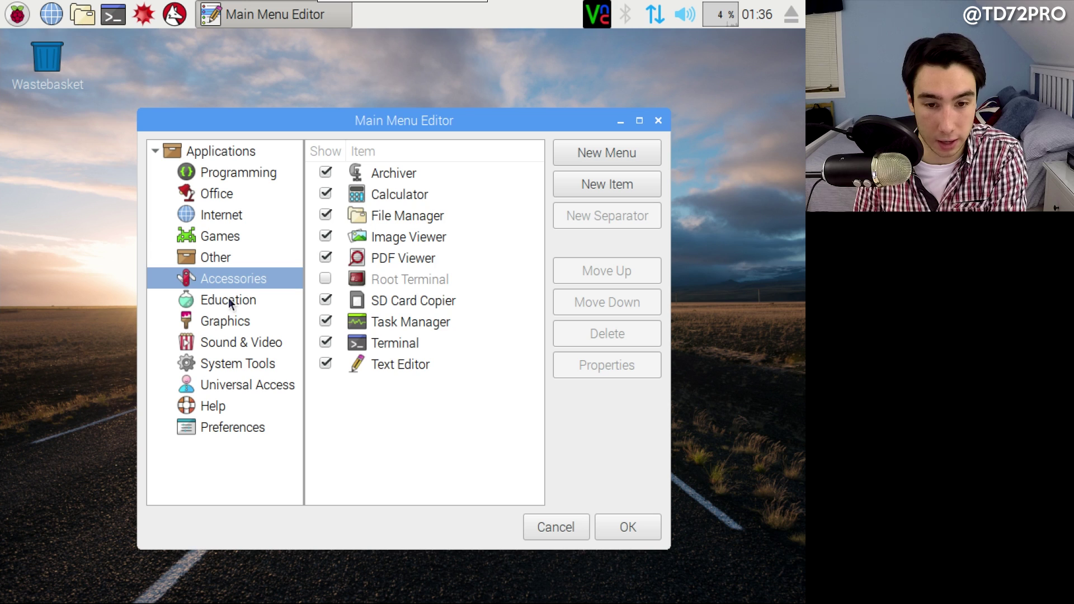
Step: Examine the Main Menu Editor's remaining categories from Education and Graphics through Help and Preferences, and close the editor
left_click(228, 298)
left_click(235, 322)
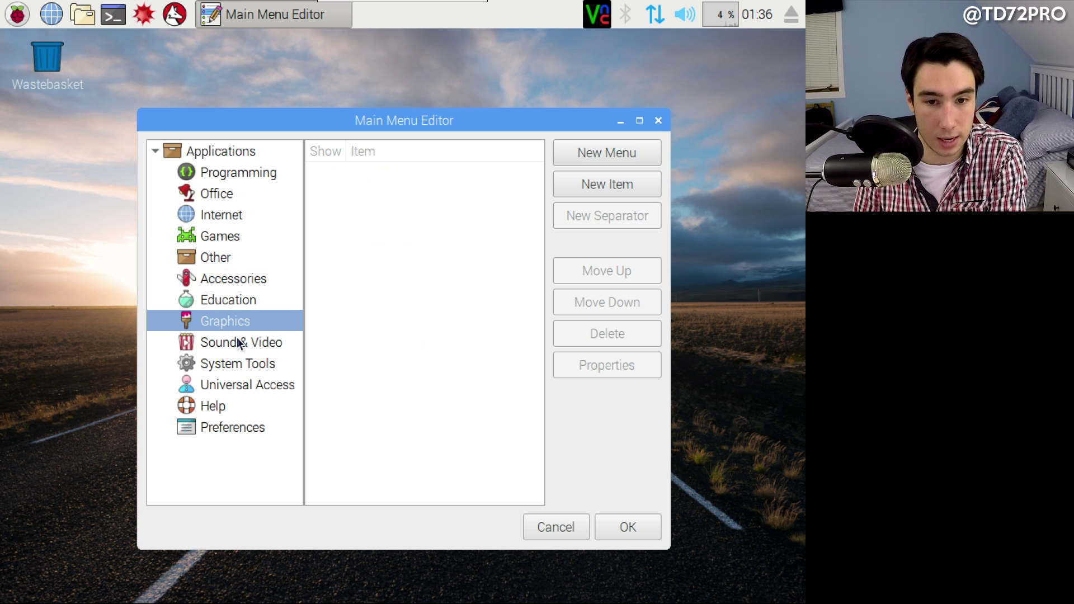
left_click(233, 348)
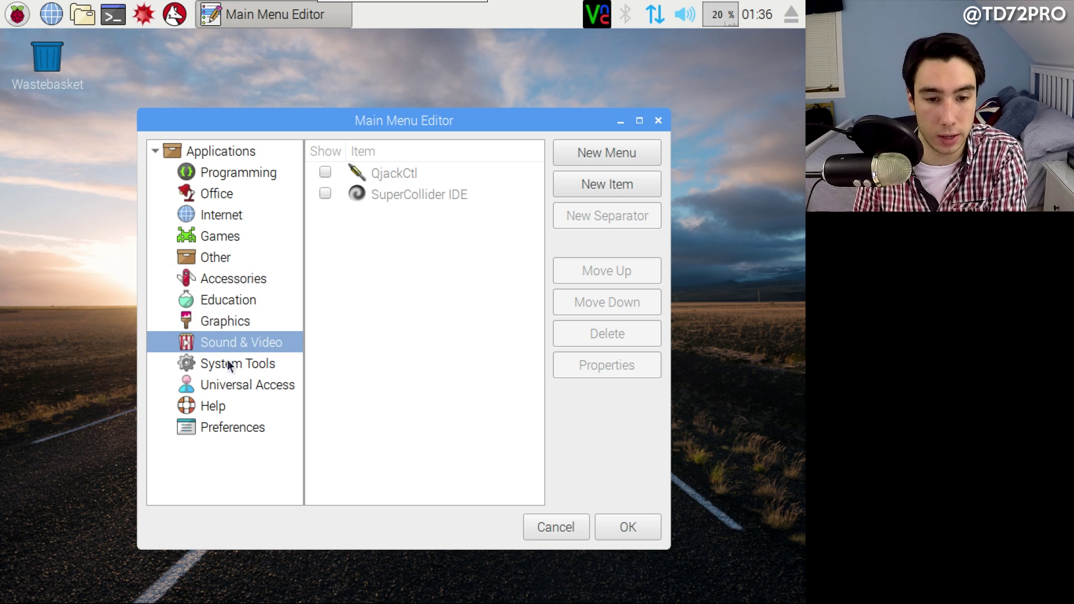
left_click(228, 362)
left_click(234, 384)
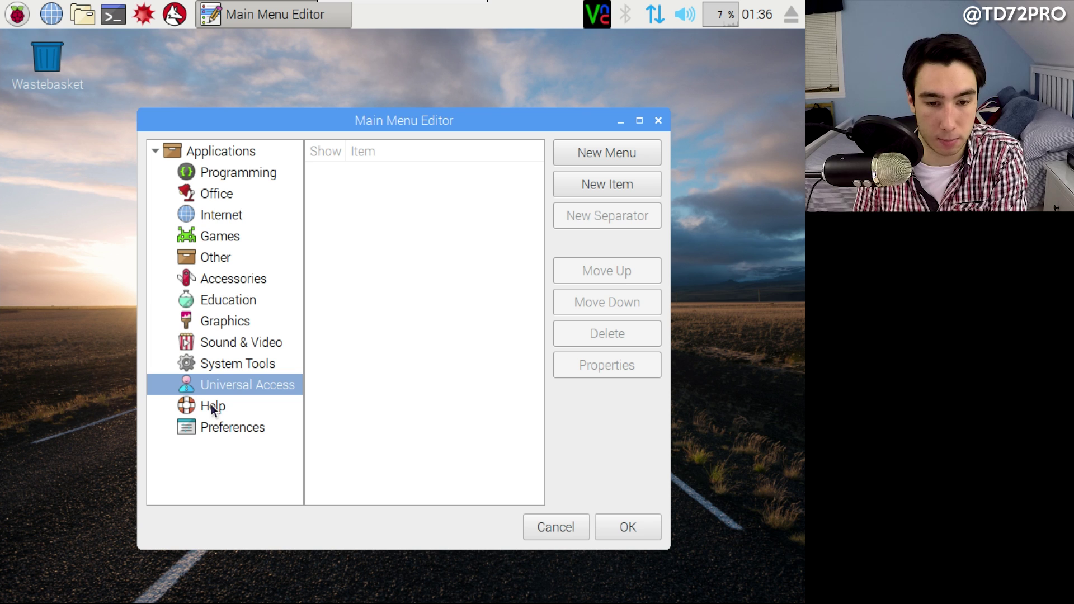
left_click(211, 407)
left_click(220, 426)
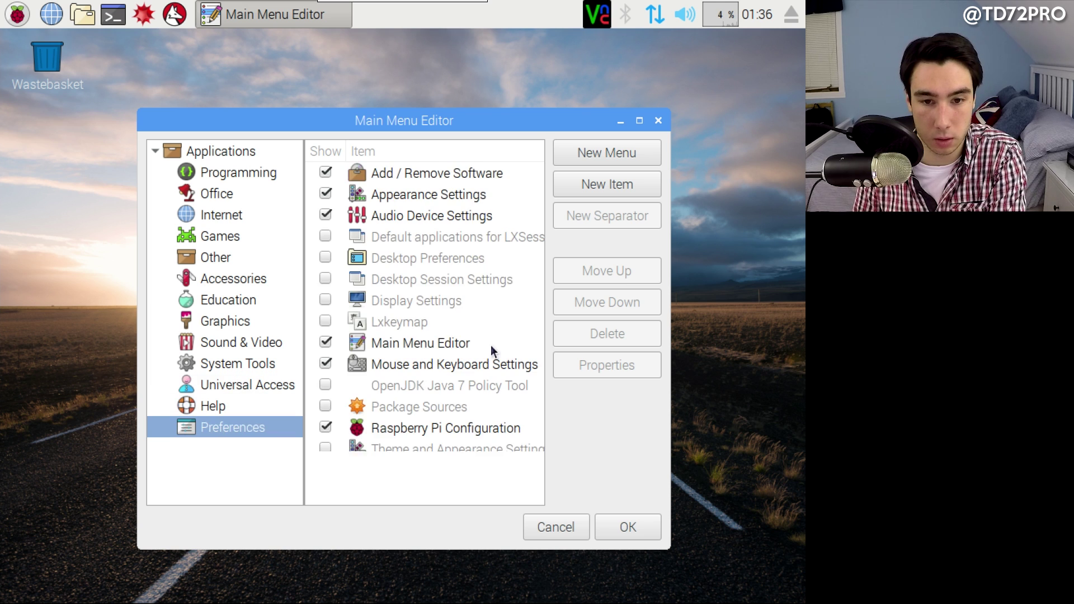
left_click(658, 121)
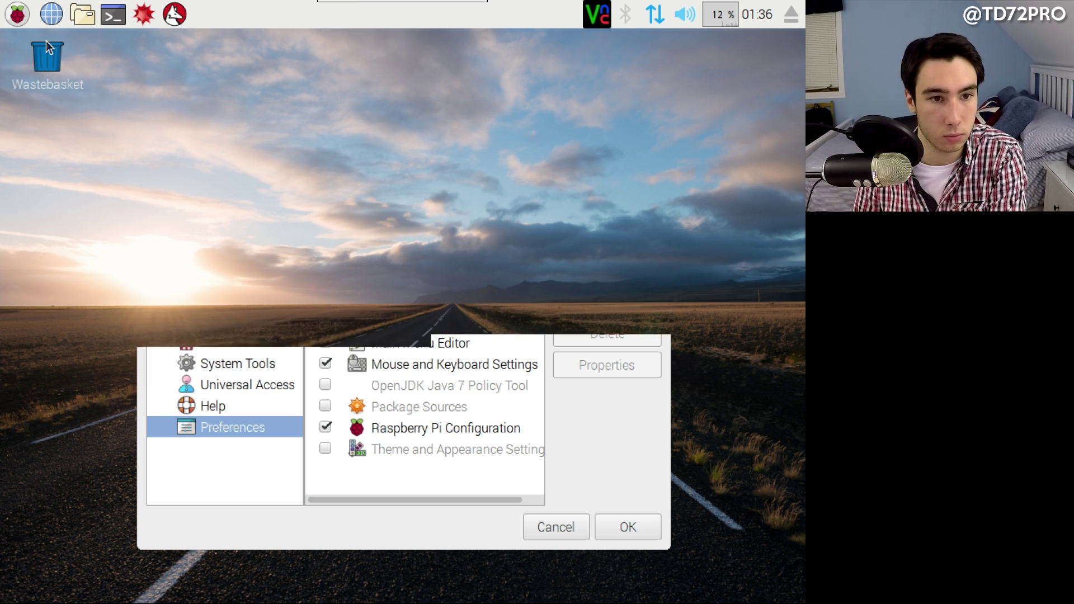
Step: Open Raspberry Pi Configuration and review its System settings, including the hostname, and its Interfaces settings
left_click(18, 17)
mouse_move(74, 236)
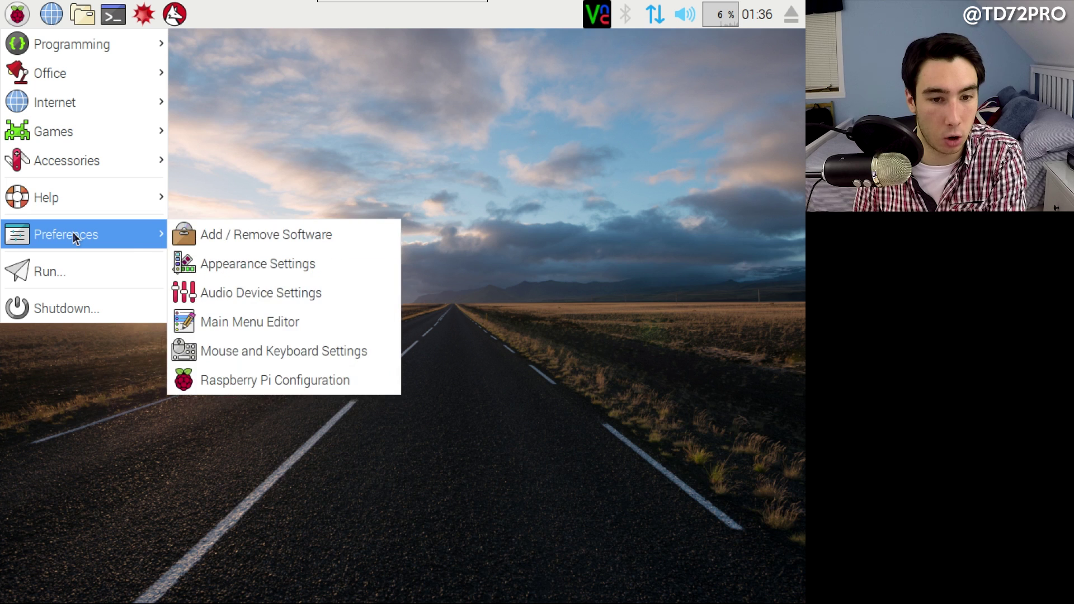
left_click(252, 379)
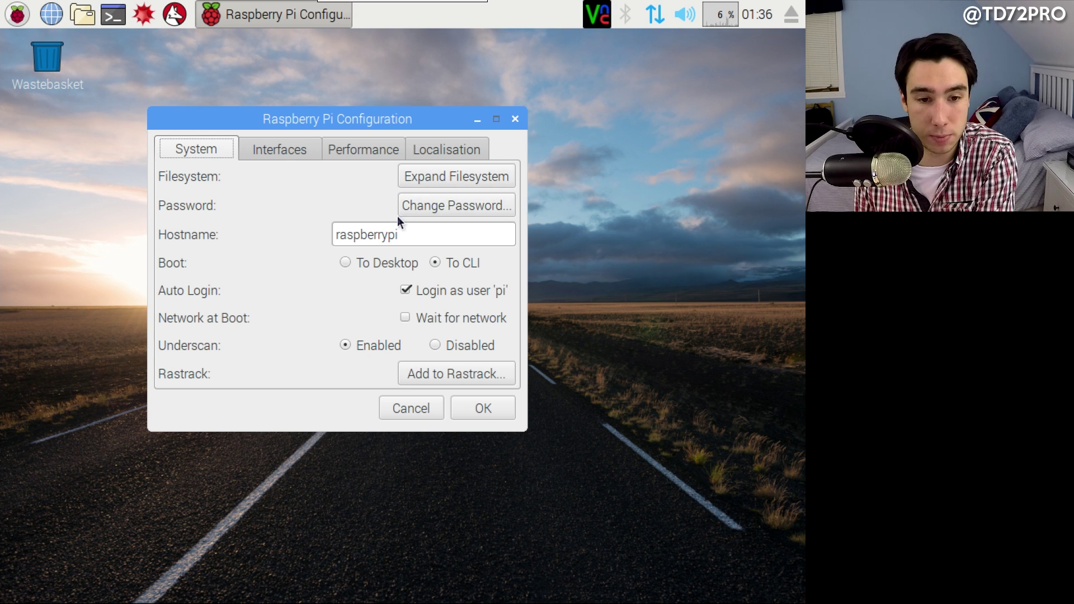
left_click(445, 234)
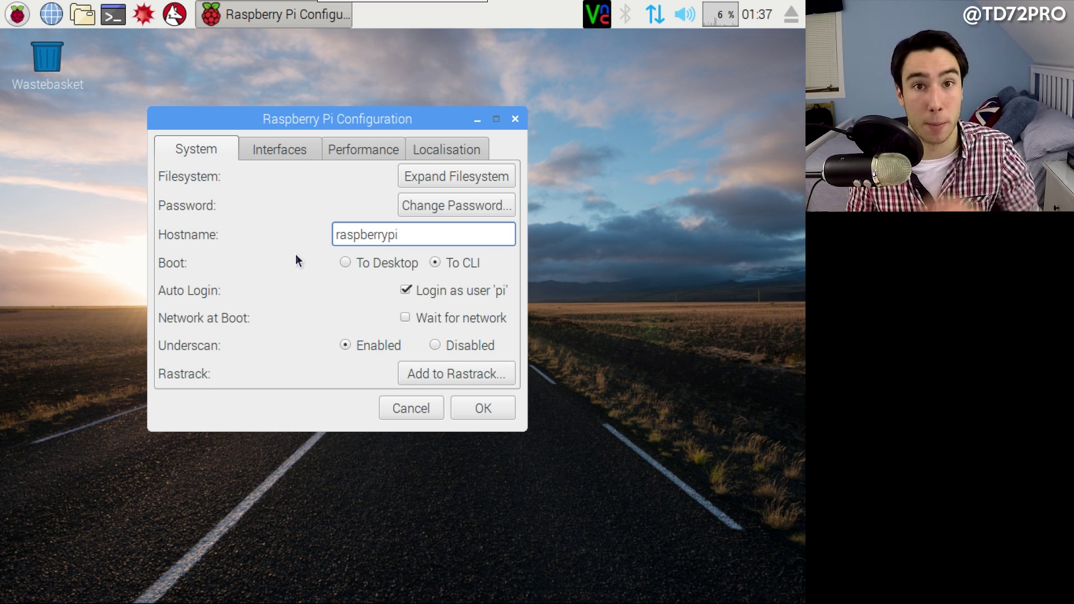
left_click(279, 154)
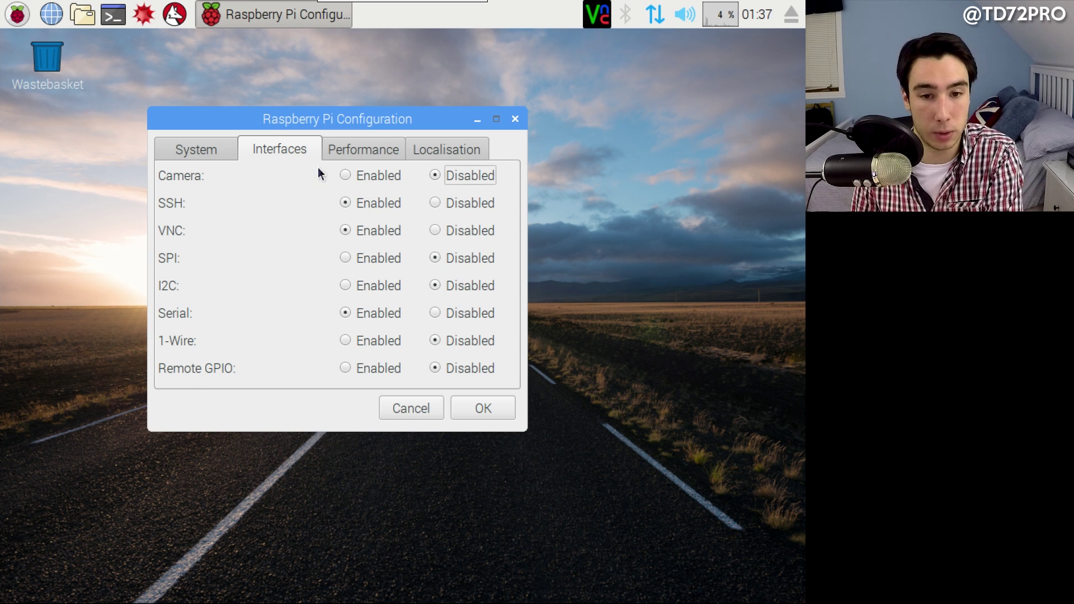
Step: Review the Performance settings with the available overclock choices and the Localisation settings, and cancel Raspberry Pi Configuration
left_click(371, 143)
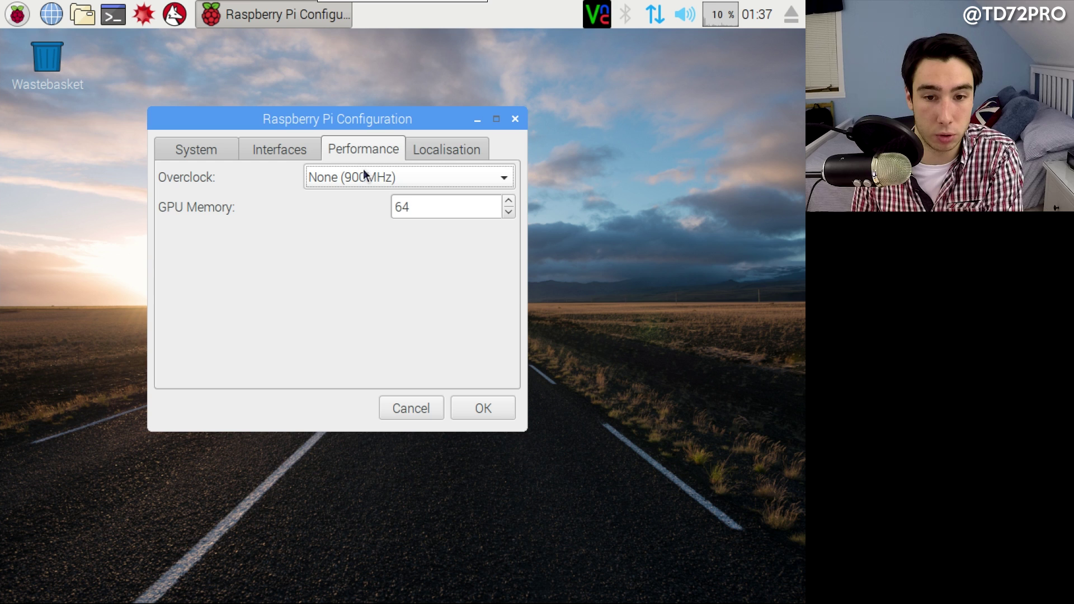
left_click(392, 174)
left_click(392, 173)
left_click(393, 173)
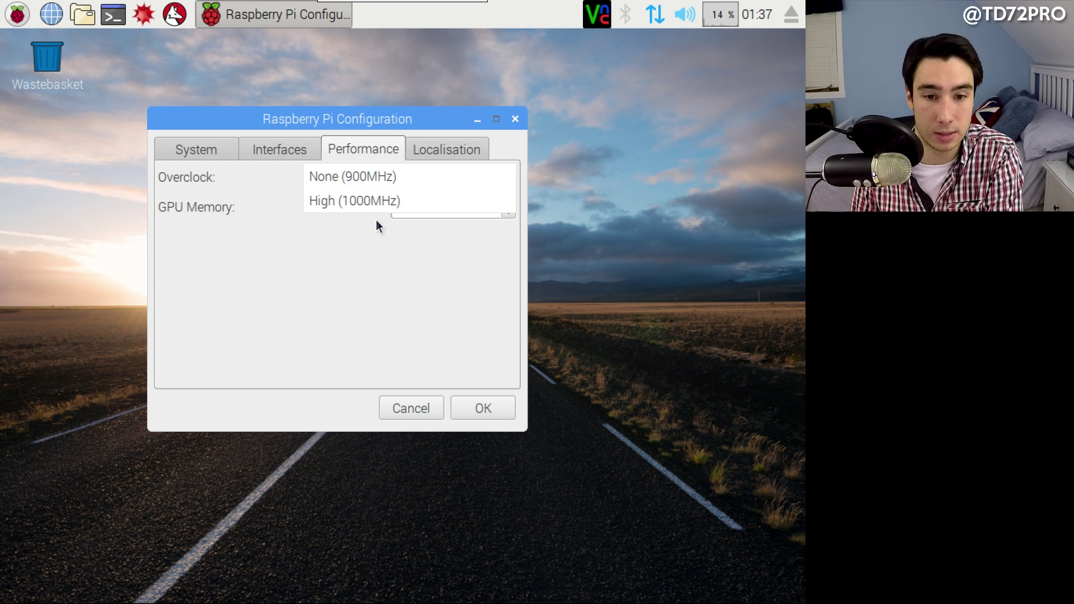
left_click(319, 276)
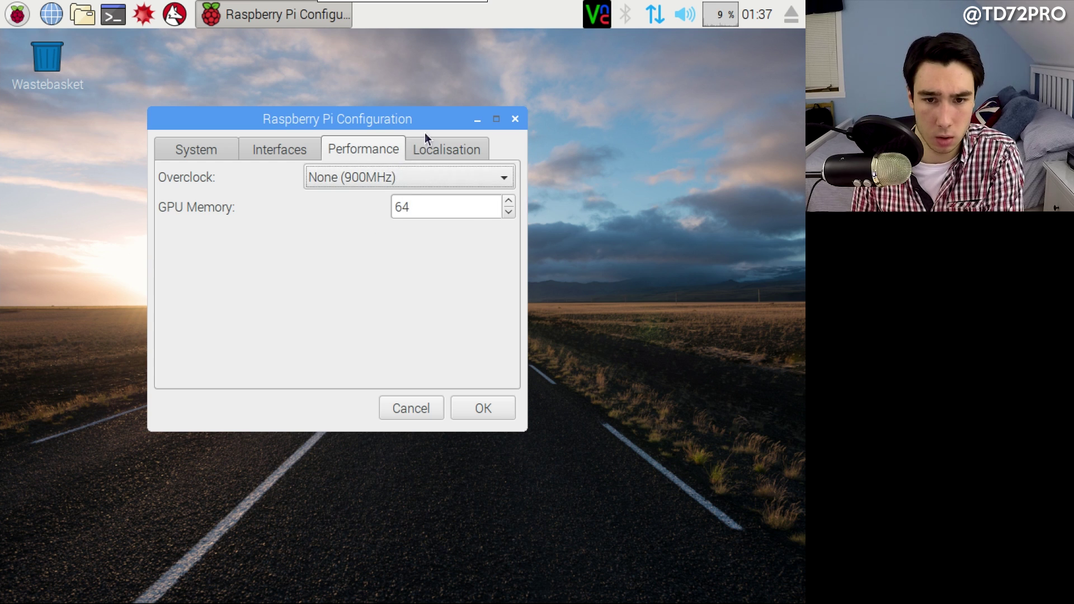
left_click(416, 149)
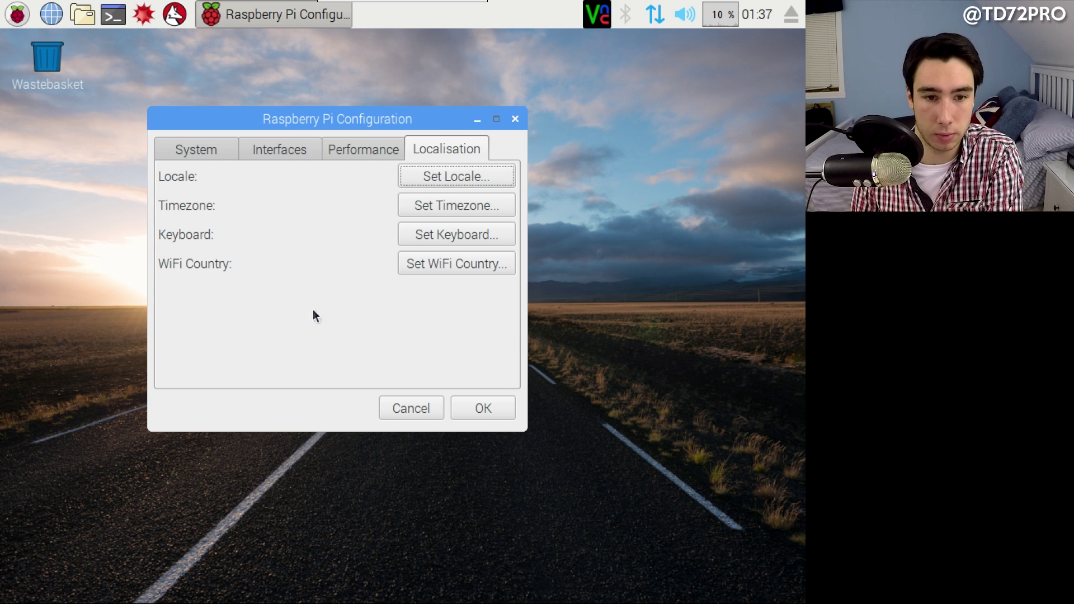
left_click(419, 410)
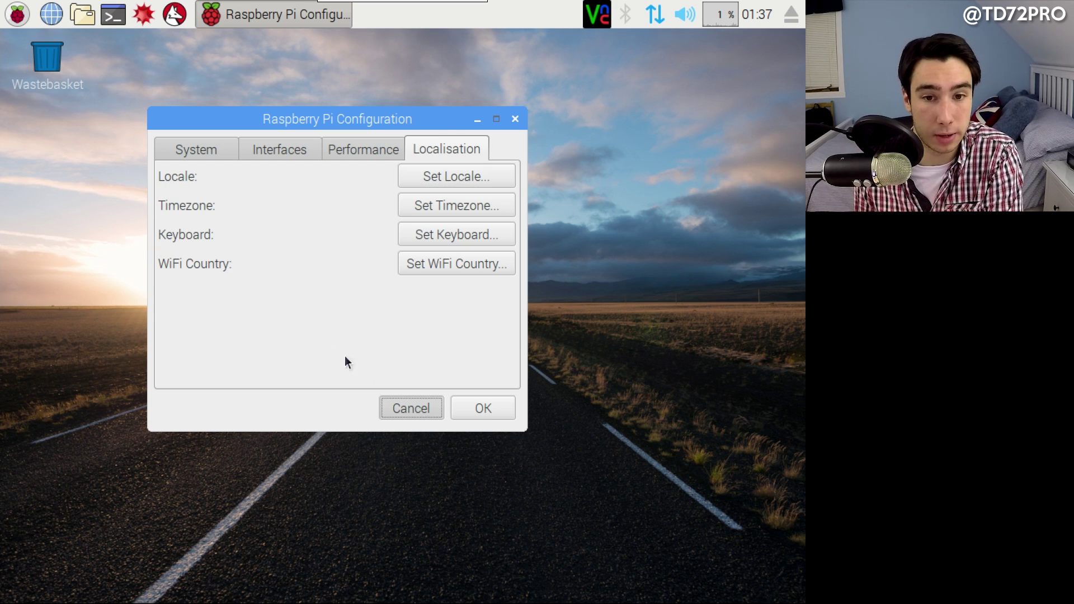
Step: Open the Run dialog for executing a command, look at it and cancel it
left_click(14, 12)
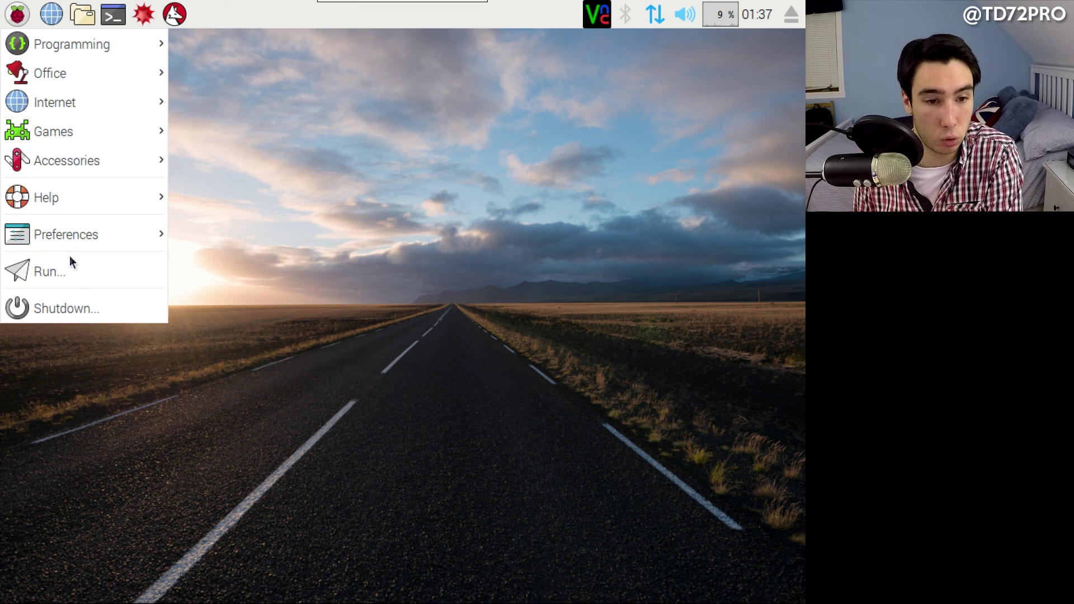
left_click(66, 270)
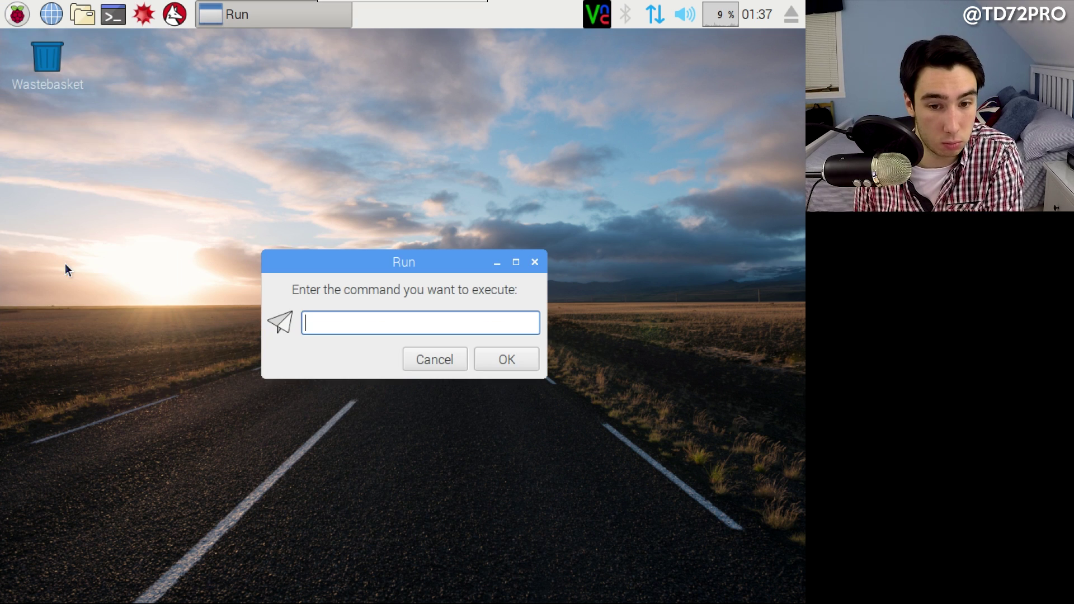
left_click(422, 357)
Step: Open the shutdown options and exit the desktop to the command line
left_click(17, 17)
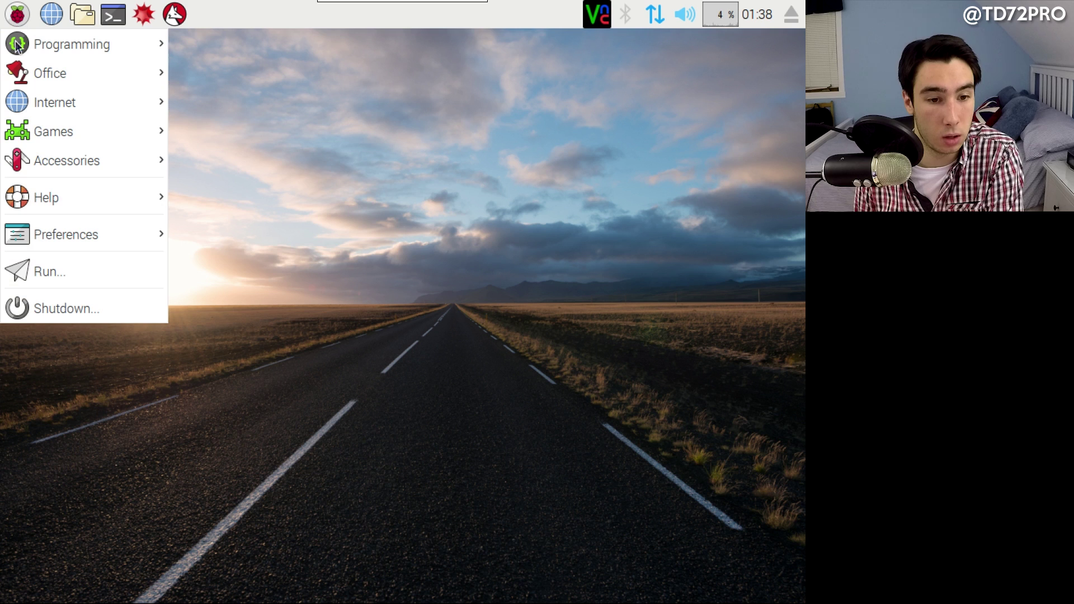
left_click(63, 308)
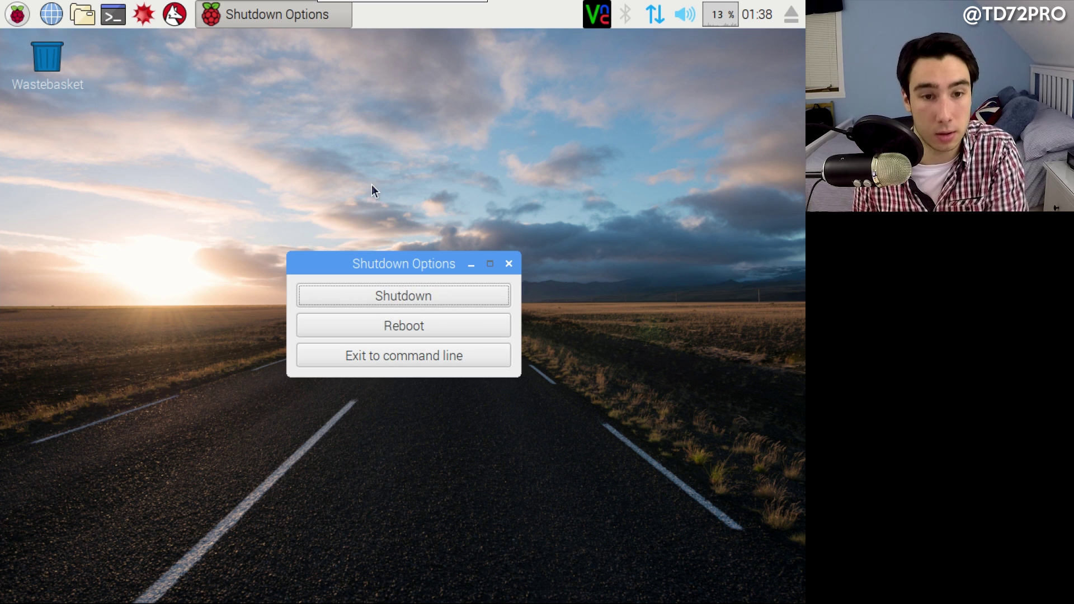
left_click(391, 360)
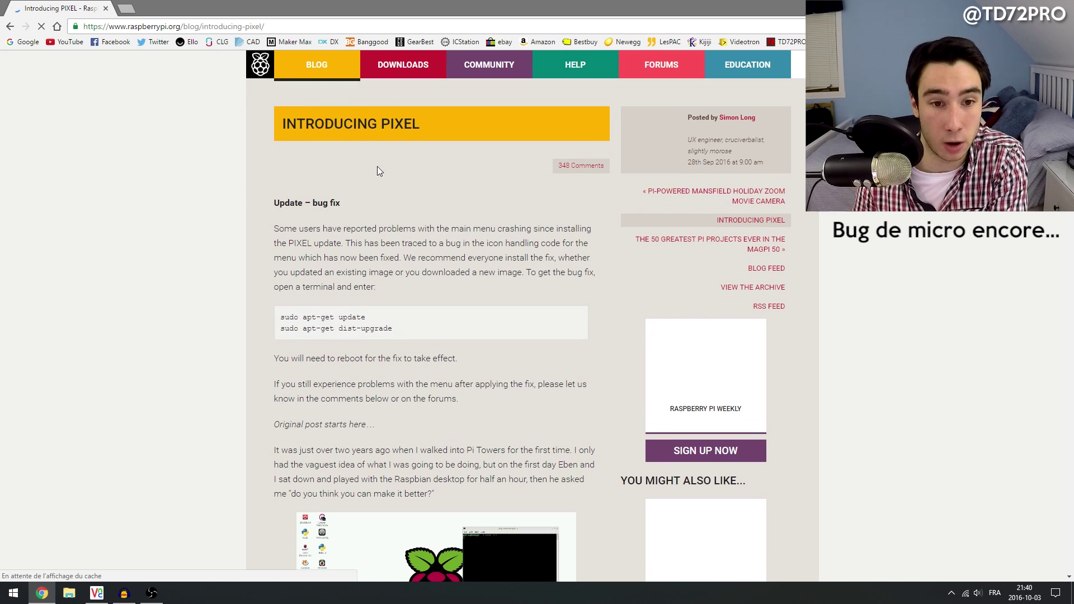
Step: In the browser's Introducing PIXEL blog post, read the bug-fix note and highlight the commands "sudo apt-get update" and "sudo apt-get dist-upgrade"
scroll(278, 172, "down", 3)
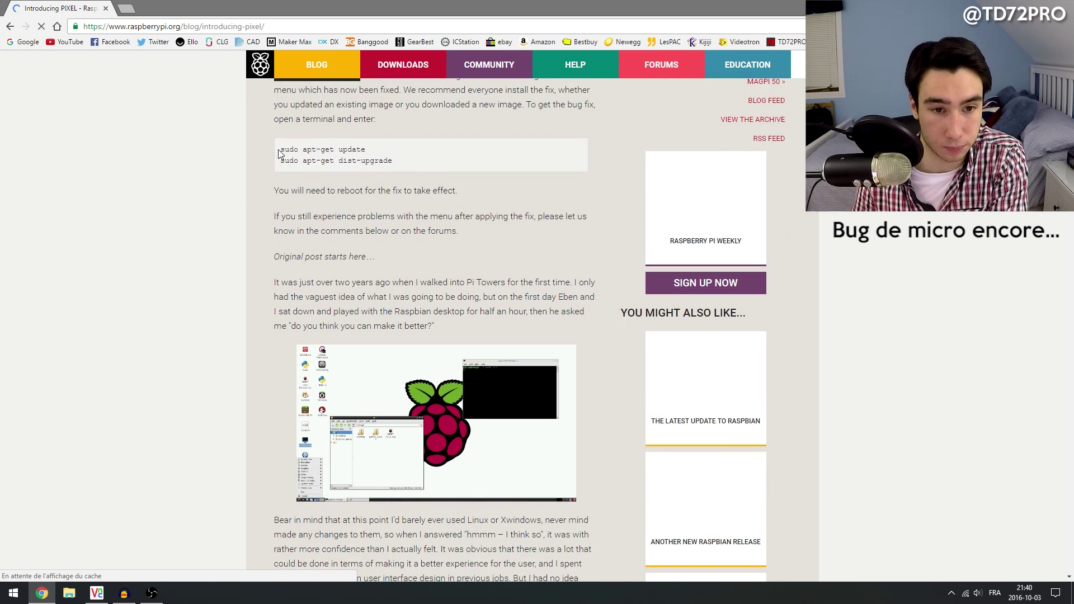
left_click_drag(280, 148, 414, 165)
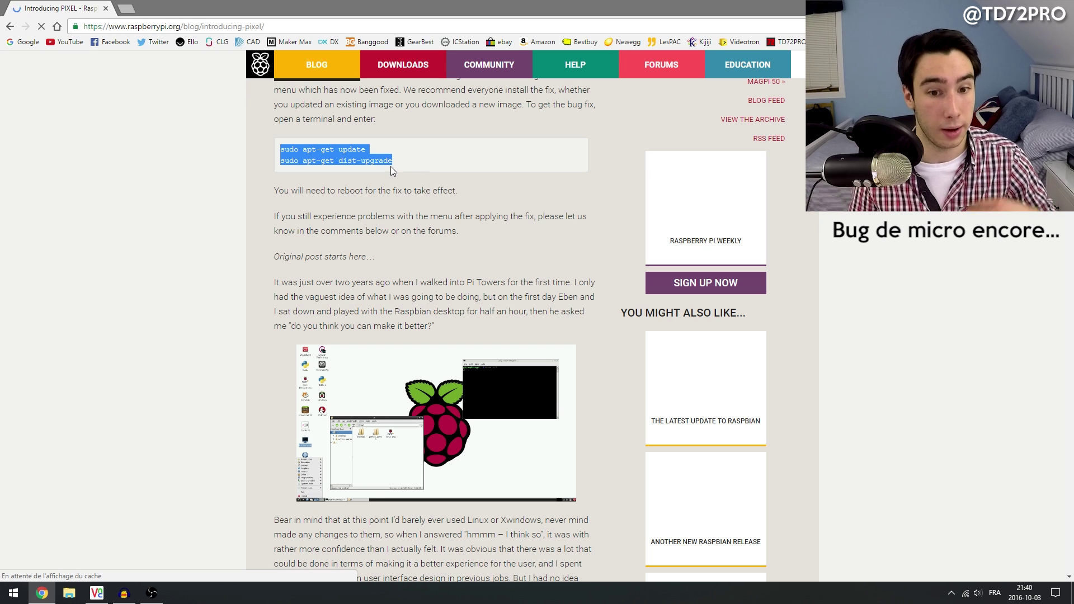
left_click(256, 189)
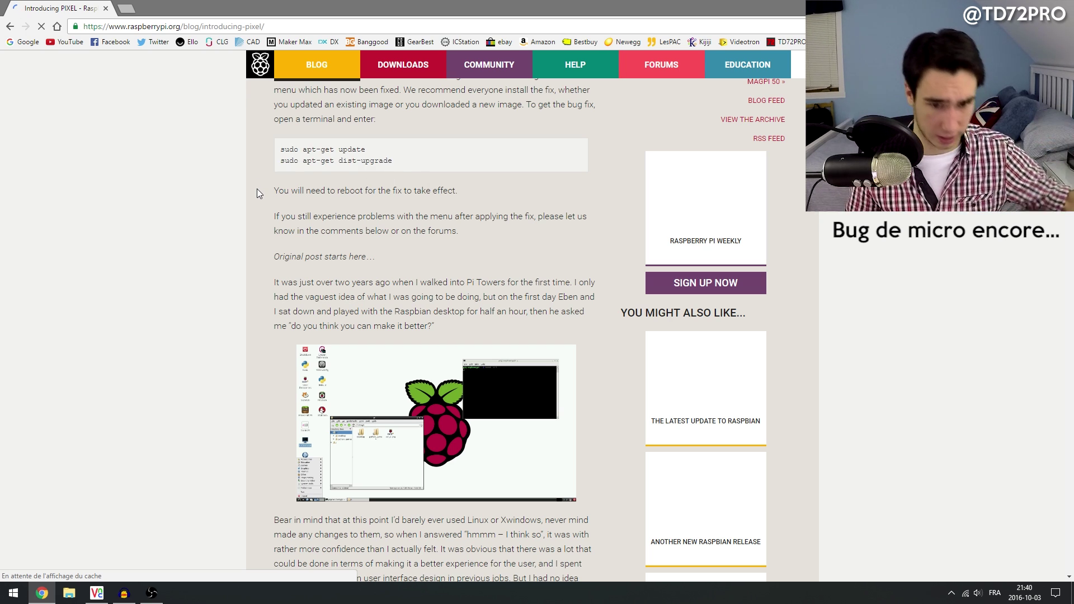
Step: Read on through the PIXEL name explanation, the What's new section and the splash screen to the desktop pictures
scroll(257, 190, "down", 3)
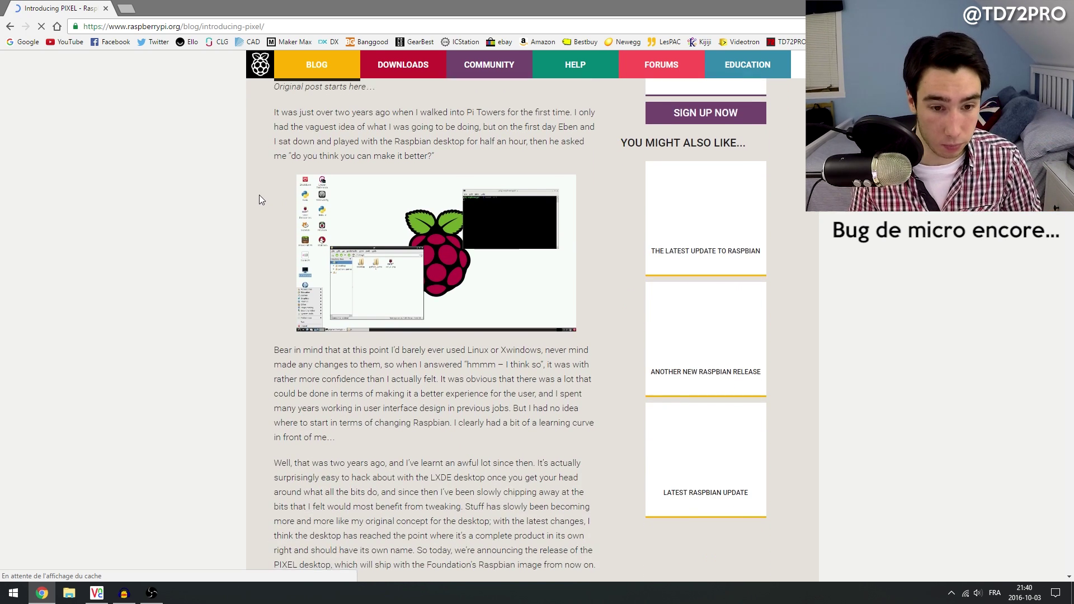
scroll(260, 197, "down", 10)
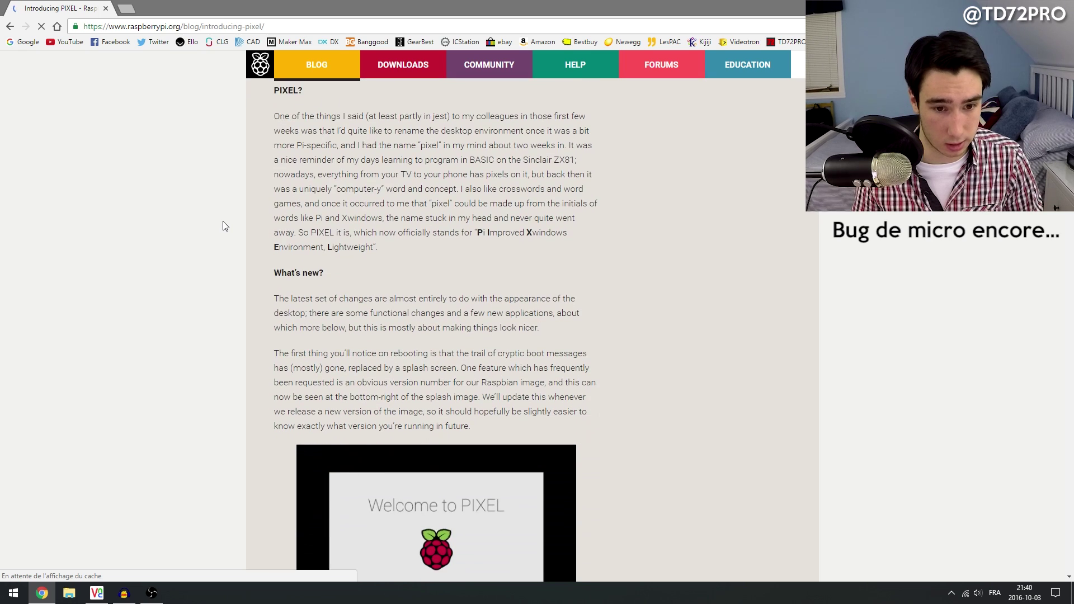
scroll(222, 221, "down", 5)
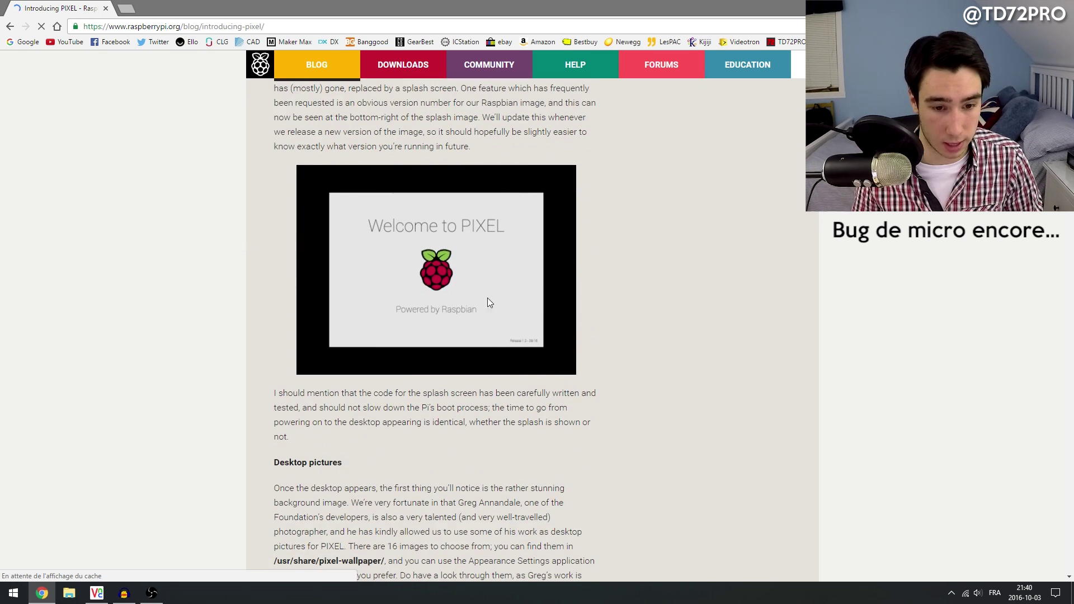
scroll(204, 220, "down", 6)
scroll(215, 220, "down", 3)
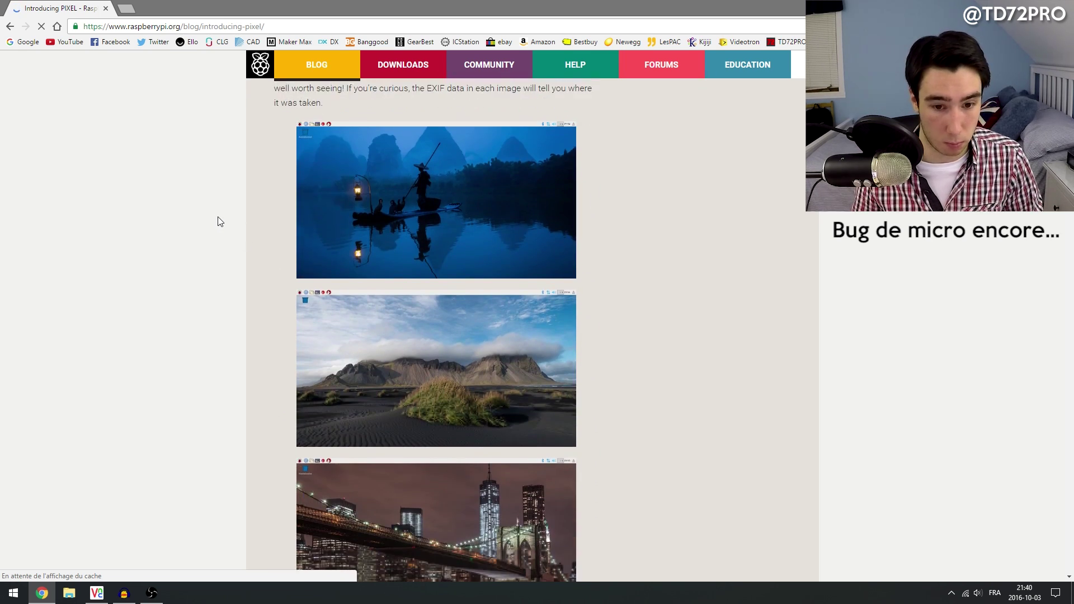
scroll(427, 220, "down", 4)
Step: Read the Desktop pictures section, highlighting the photographer's name and description, and view the sample wallpapers down to the Icons section
scroll(436, 252, "up", 5)
scroll(447, 279, "up", 3)
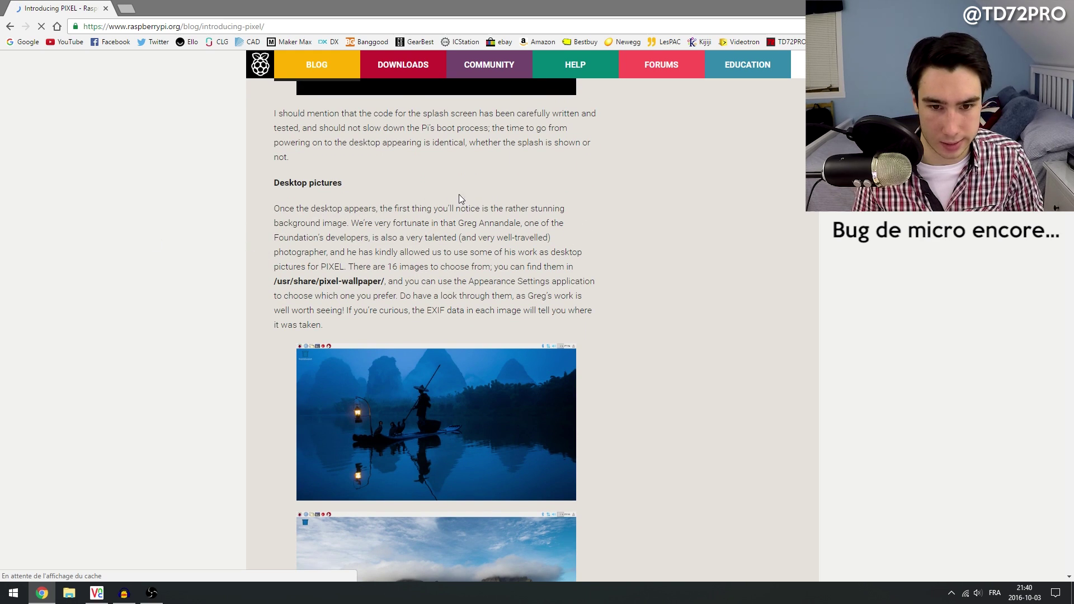
left_click_drag(365, 221, 524, 224)
left_click(390, 218)
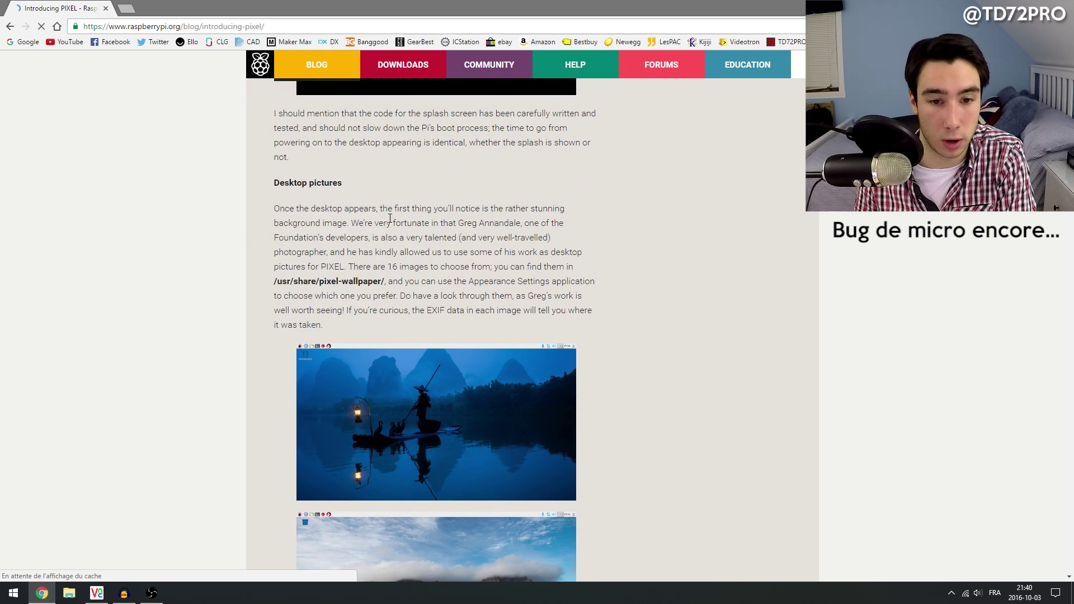
left_click_drag(457, 222, 523, 224)
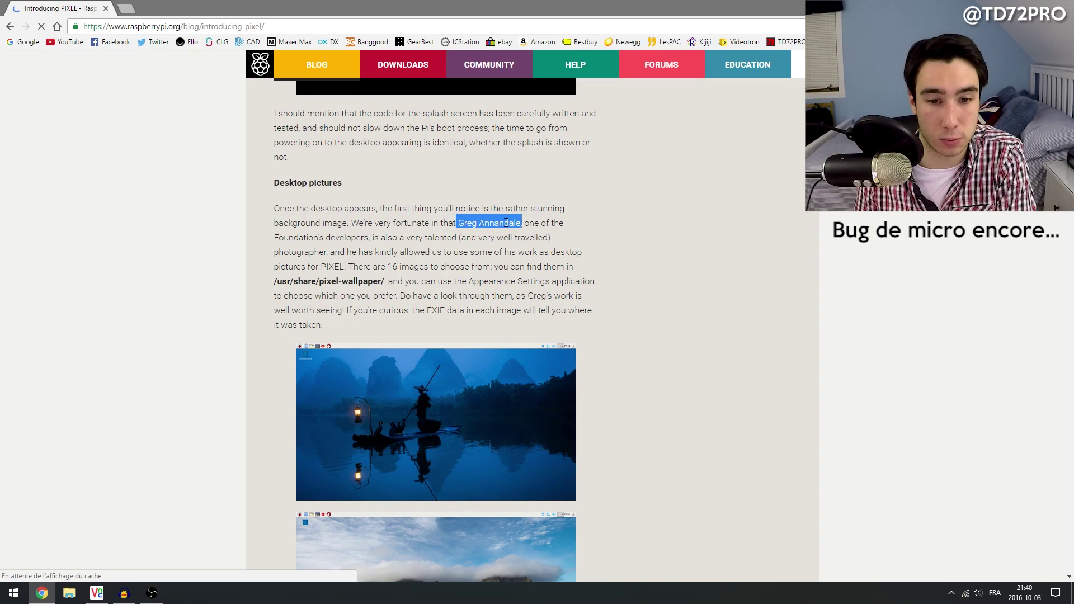
left_click_drag(419, 243, 420, 248)
scroll(420, 247, "down", 2)
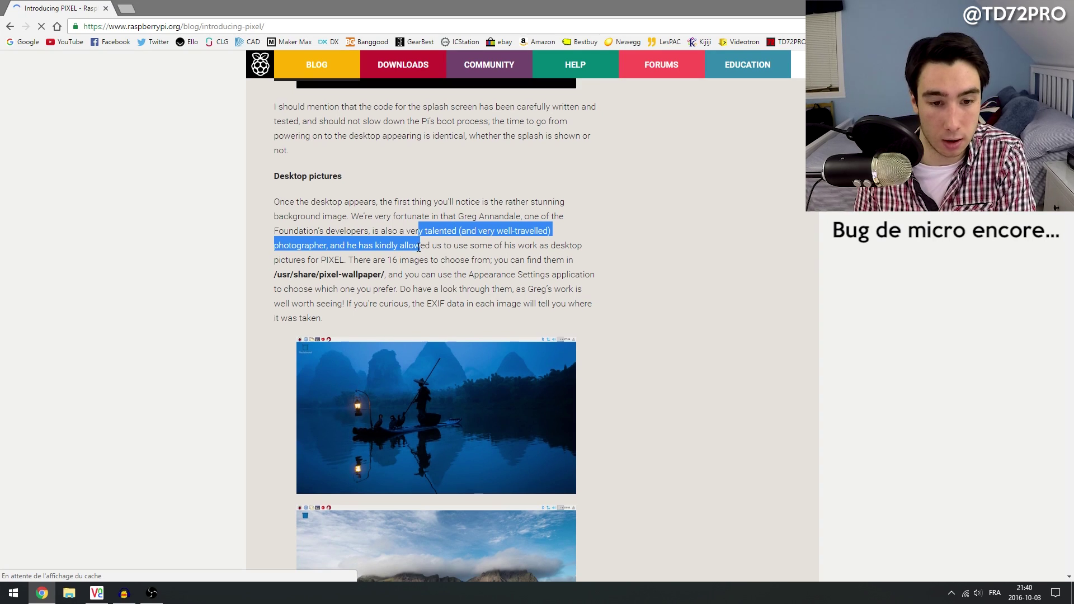
left_click(200, 225)
scroll(389, 216, "down", 3)
scroll(390, 220, "down", 5)
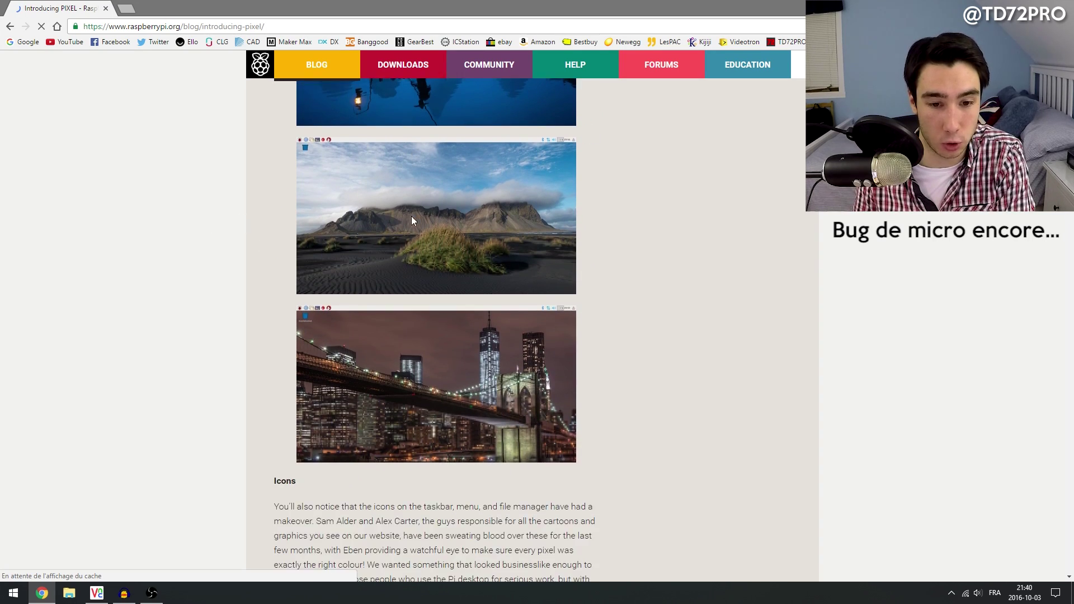
Step: Read the blog post's Icons section and continue through the window frame, Fonts, Login and Wireless power switching sections
scroll(271, 258, "down", 4)
scroll(177, 236, "up", 3)
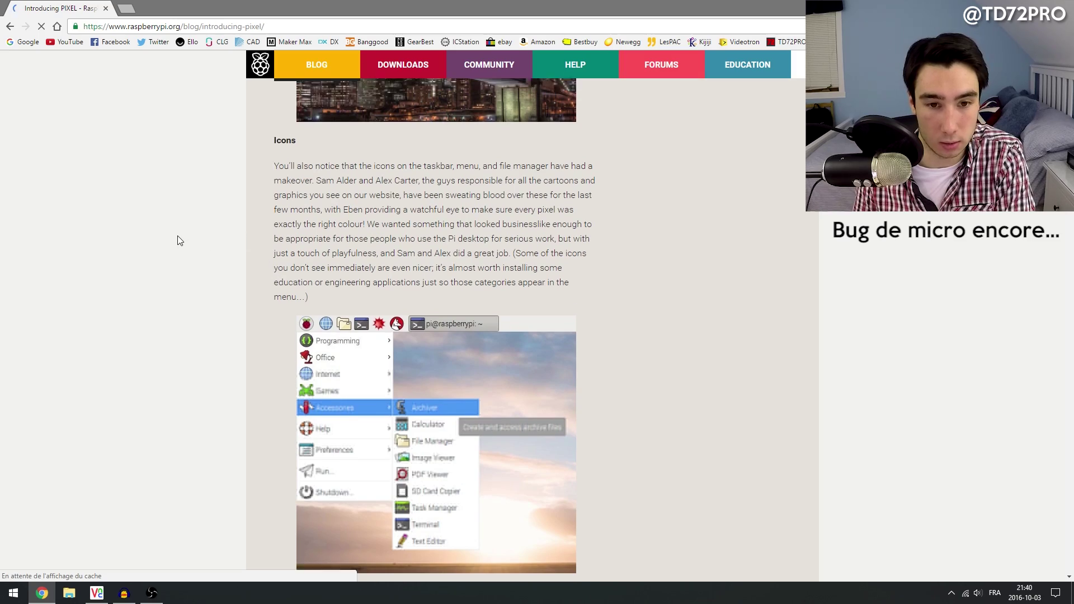
scroll(176, 235, "down", 1)
scroll(216, 275, "down", 6)
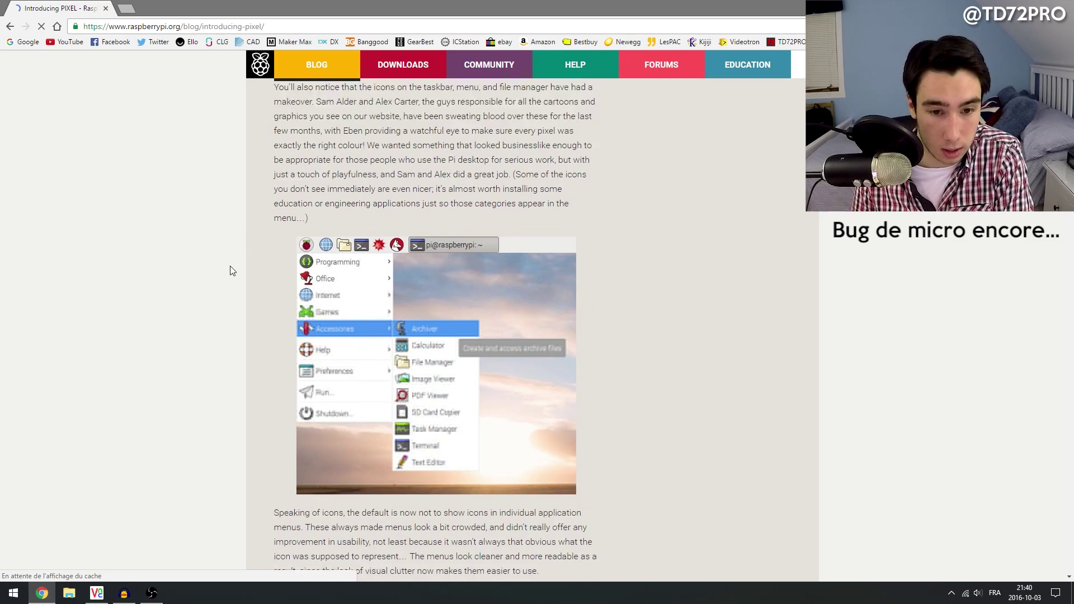
scroll(250, 263, "down", 9)
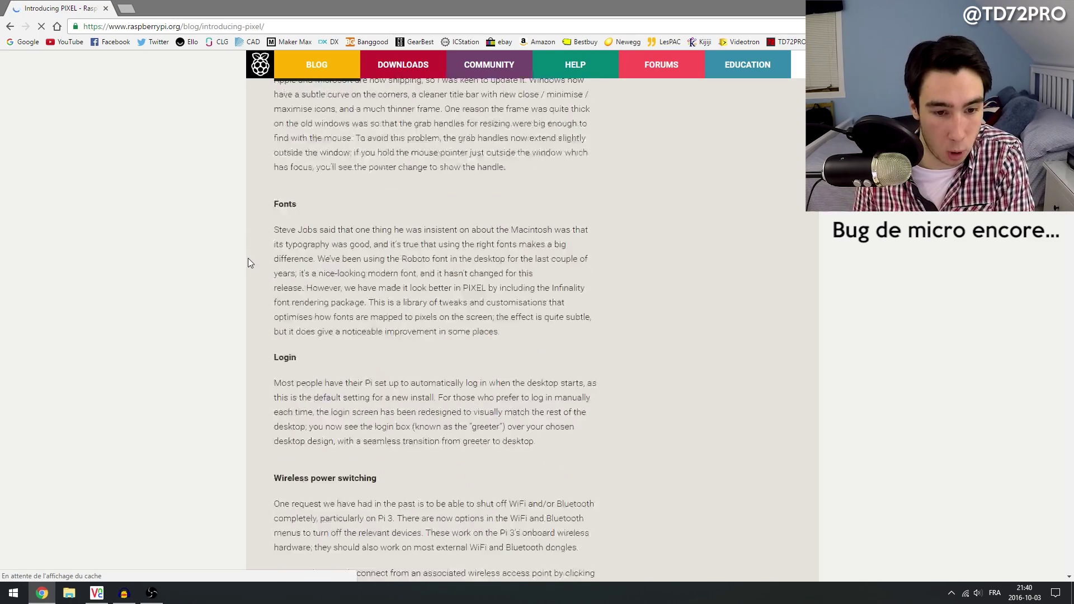
scroll(250, 263, "up", 4)
scroll(249, 262, "down", 2)
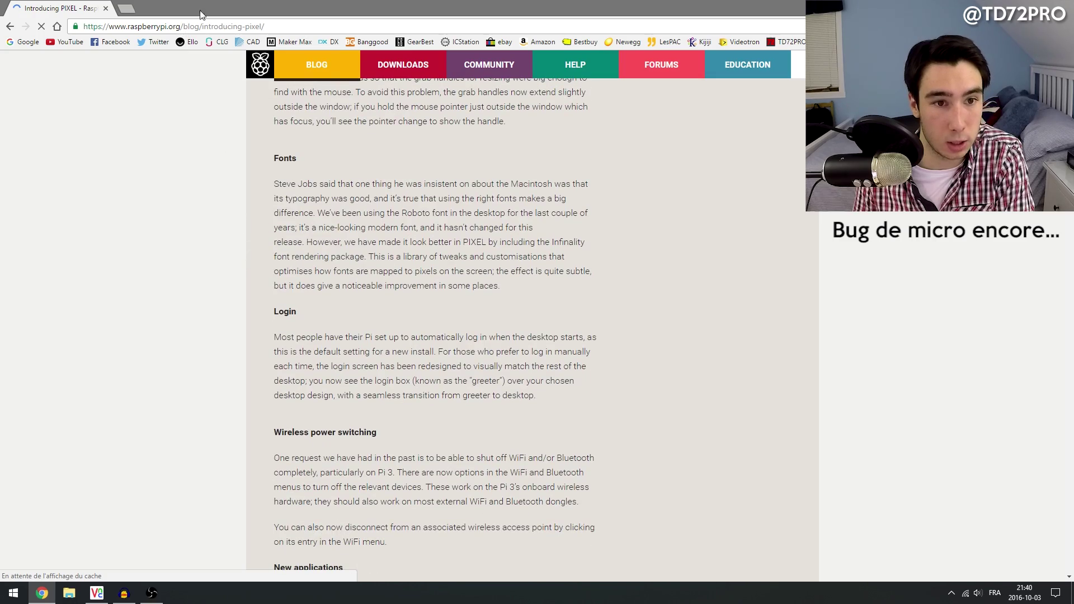
scroll(277, 224, "down", 14)
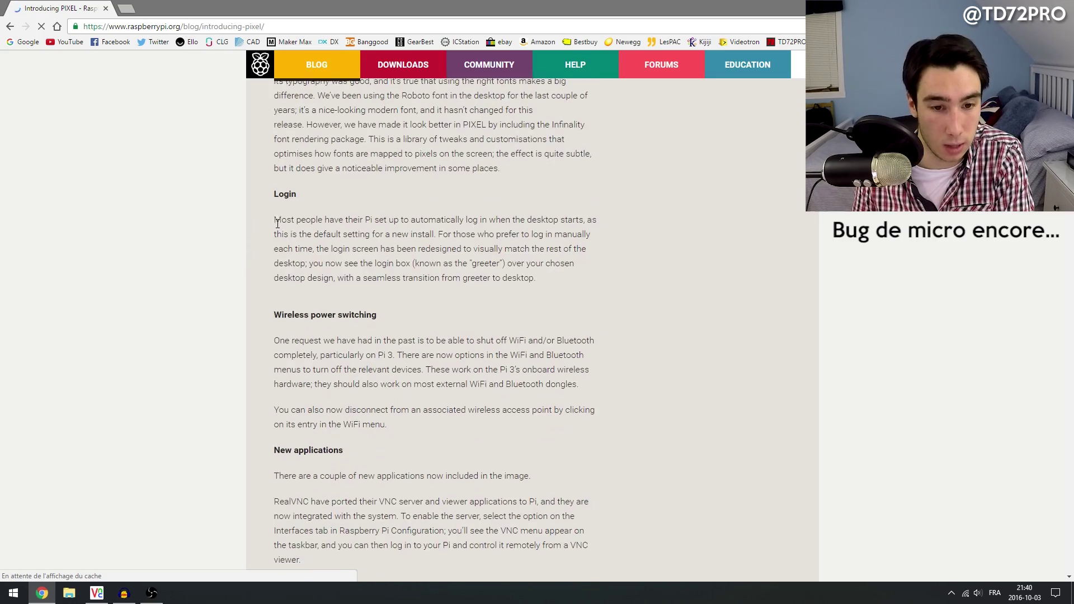
Step: Skim the New applications, Updates, Chromium and "How do I get it?" sections down to the comments, and return to the splash screen section
scroll(252, 316, "down", 7)
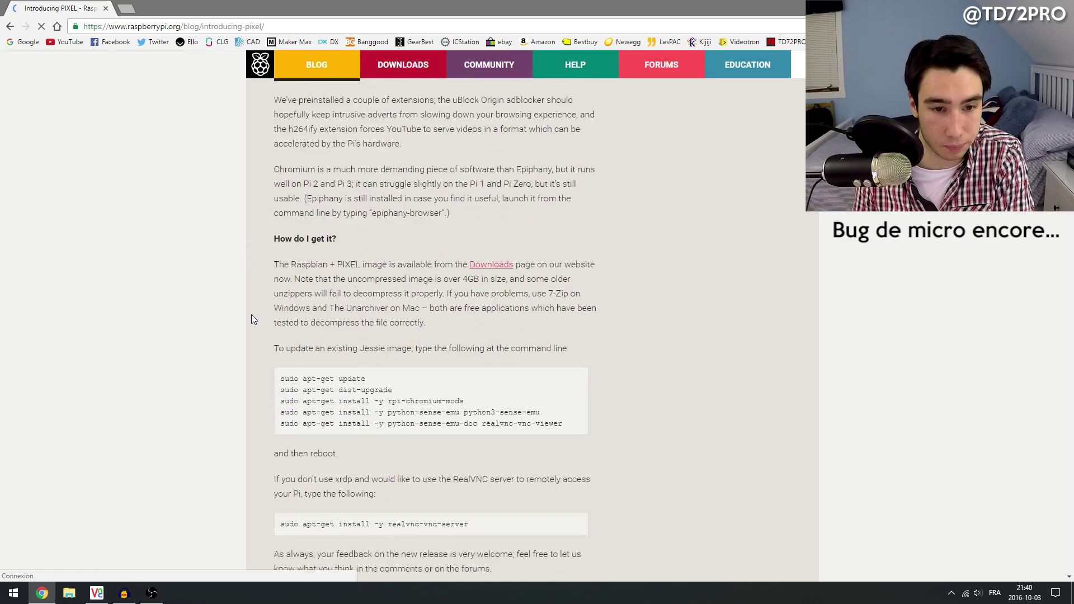
scroll(252, 316, "up", 7)
scroll(250, 311, "down", 2)
scroll(249, 310, "down", 14)
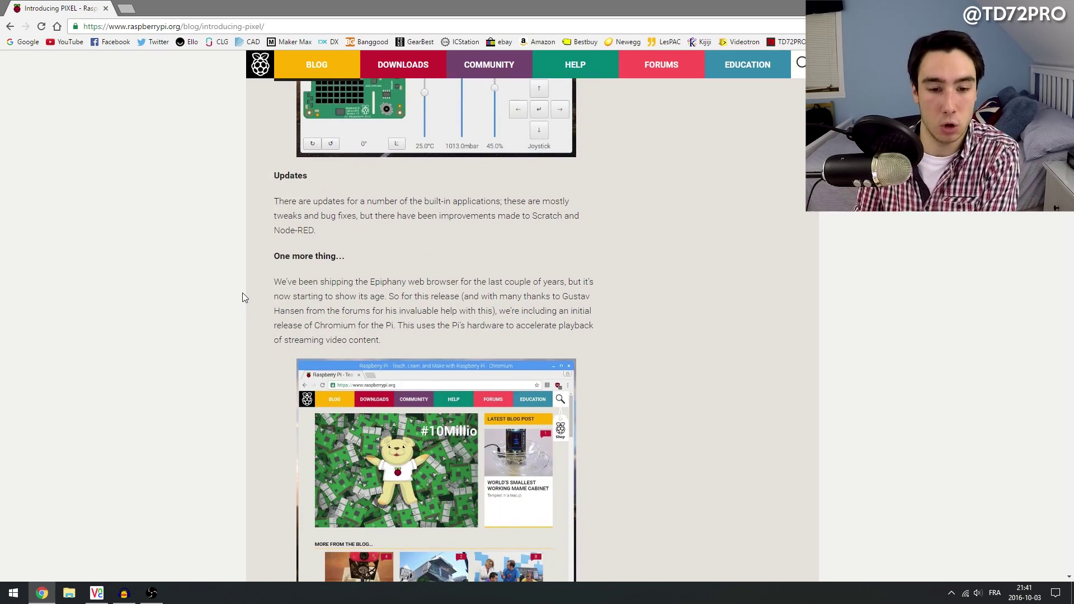
scroll(220, 291, "down", 7)
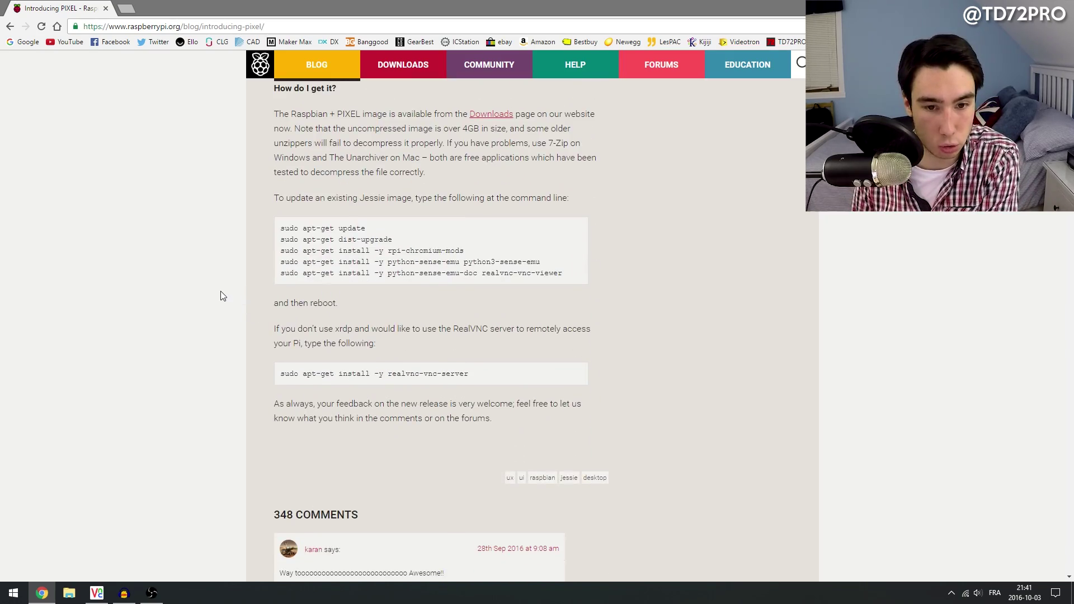
scroll(221, 291, "up", 10)
scroll(220, 290, "up", 20)
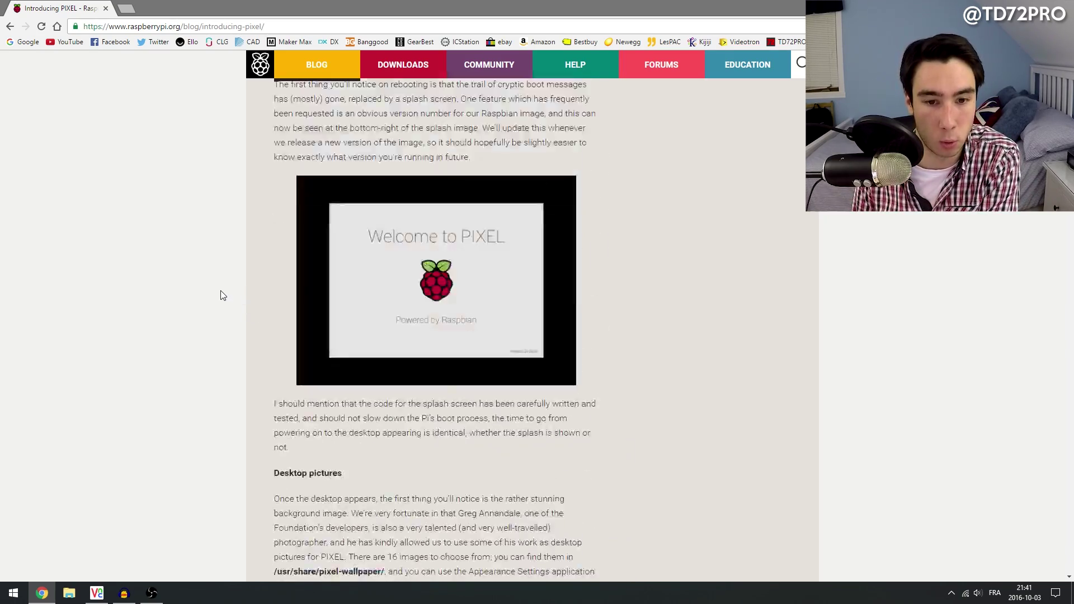